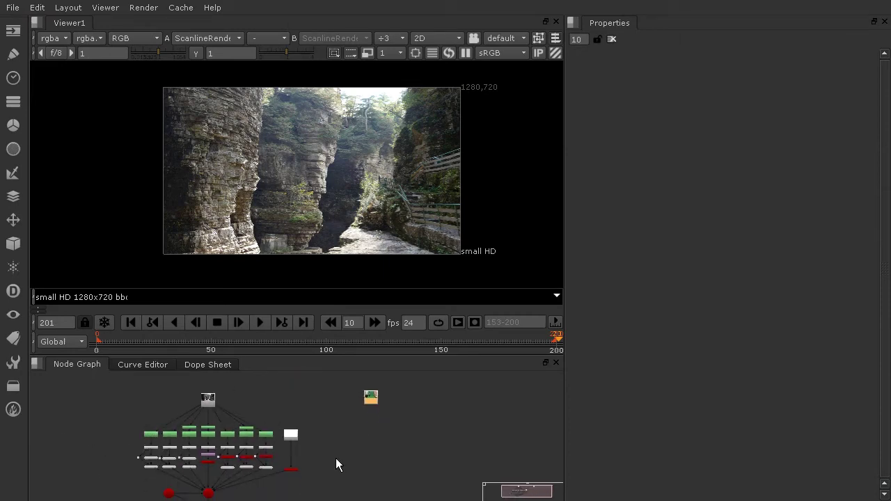
# Show the green-screen footage in the viewer, play it and stop at frame 121
pyautogui.scroll(-3, 326, 445)
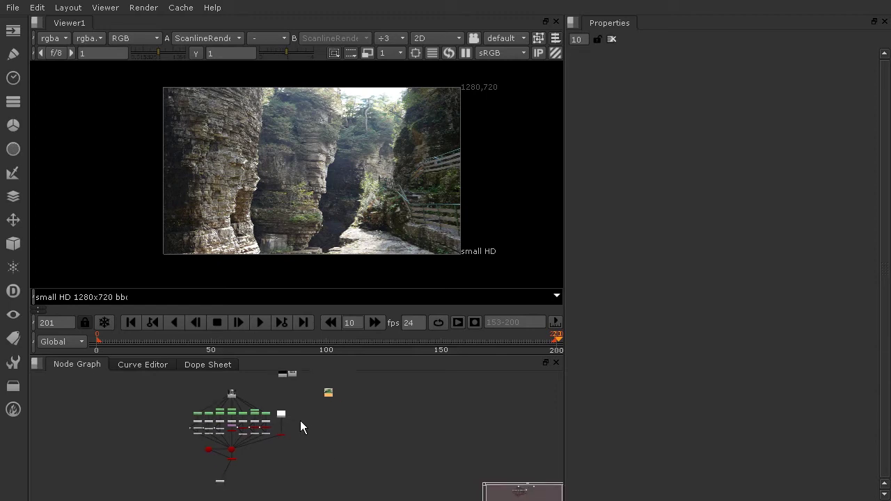
pyautogui.scroll(3, 300, 421)
pyautogui.scroll(-2, 270, 470)
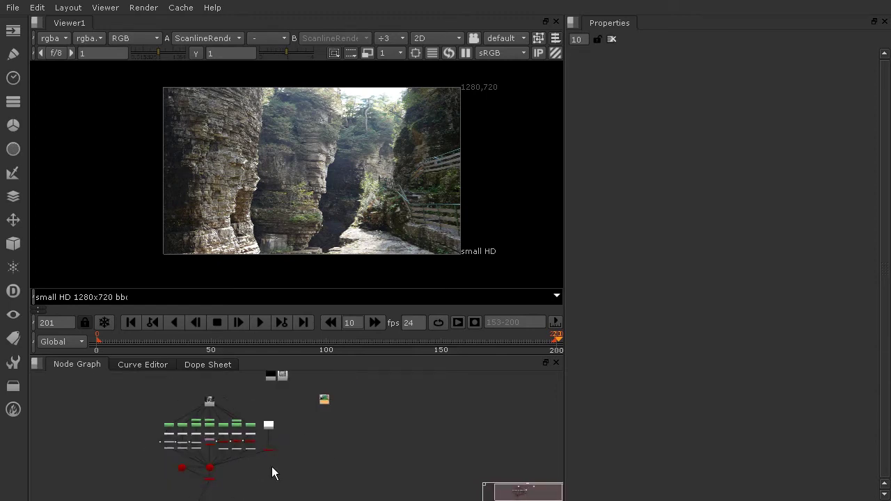
pyautogui.moveTo(270, 463); pyautogui.dragTo(233, 429, button='middle')
pyautogui.moveTo(173, 461); pyautogui.dragTo(290, 401)
pyautogui.press('1')
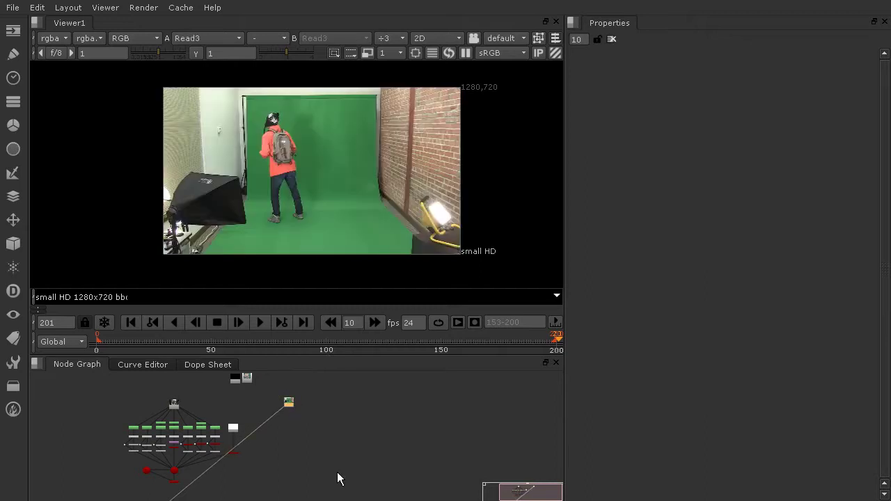
pyautogui.click(264, 320)
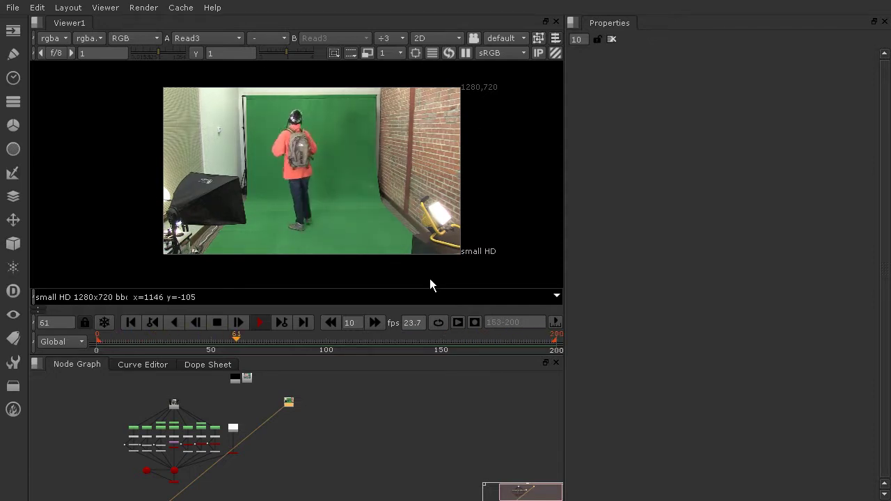
pyautogui.click(212, 320)
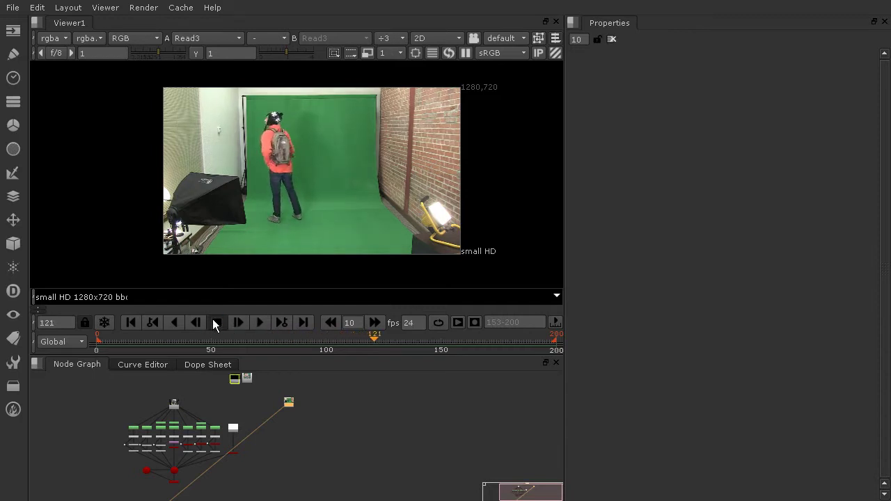
# Add a Primatte keyer with its foreground fed by the green-screen footage and place it below the Read node
pyautogui.click(14, 173)
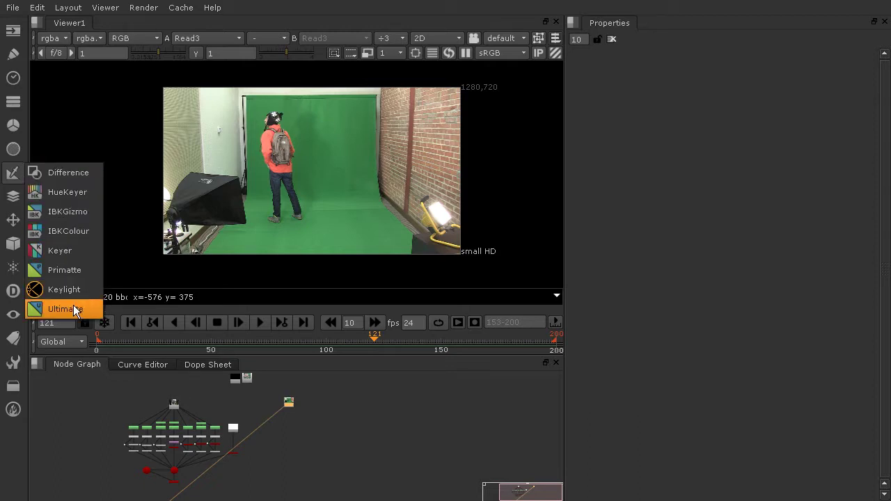
pyautogui.click(85, 270)
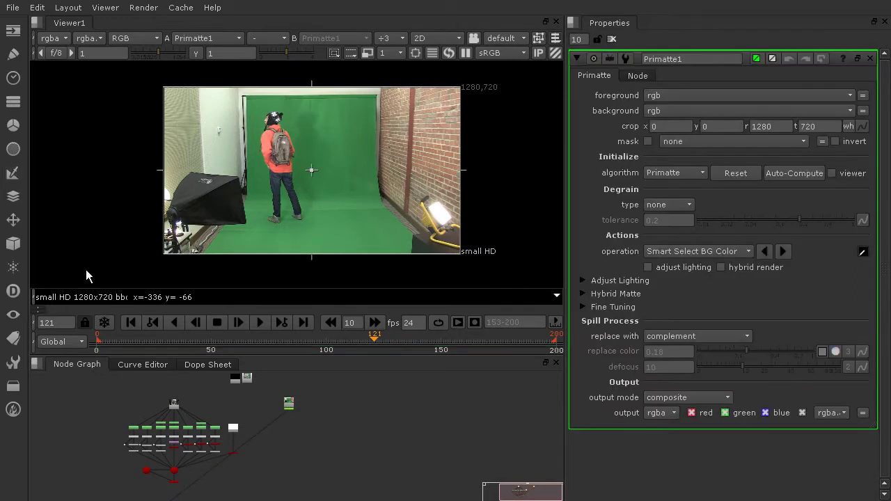
pyautogui.scroll(3, 301, 416)
pyautogui.scroll(3, 300, 409)
pyautogui.moveTo(268, 402); pyautogui.dragTo(268, 444)
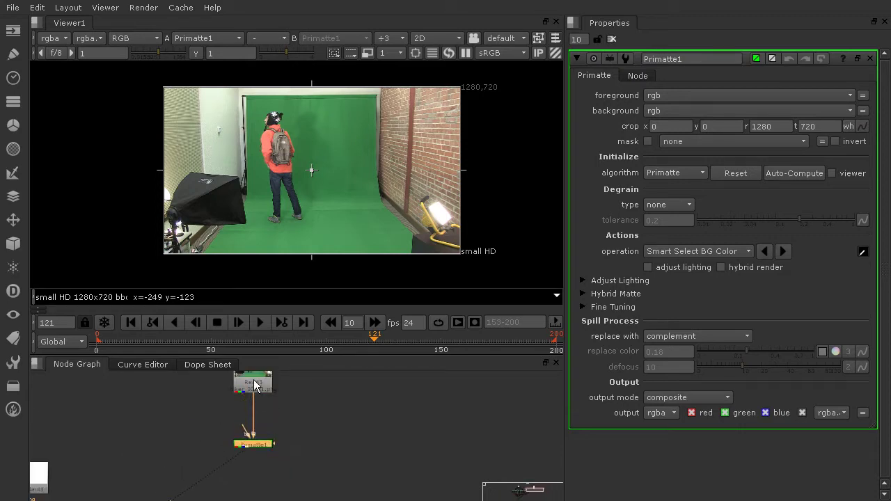
pyautogui.scroll(3, 295, 457)
pyautogui.moveTo(271, 429); pyautogui.dragTo(276, 474, button='middle')
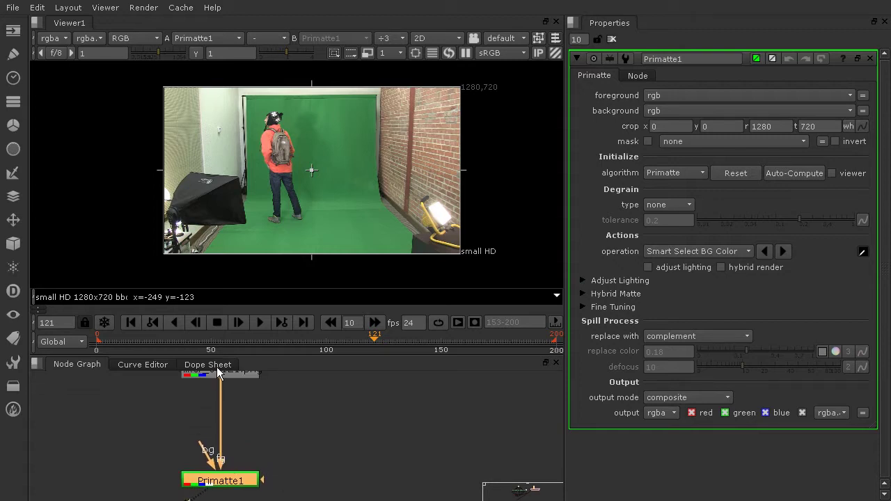
pyautogui.moveTo(280, 439); pyautogui.dragTo(353, 381, button='middle')
pyautogui.scroll(-3, 285, 453)
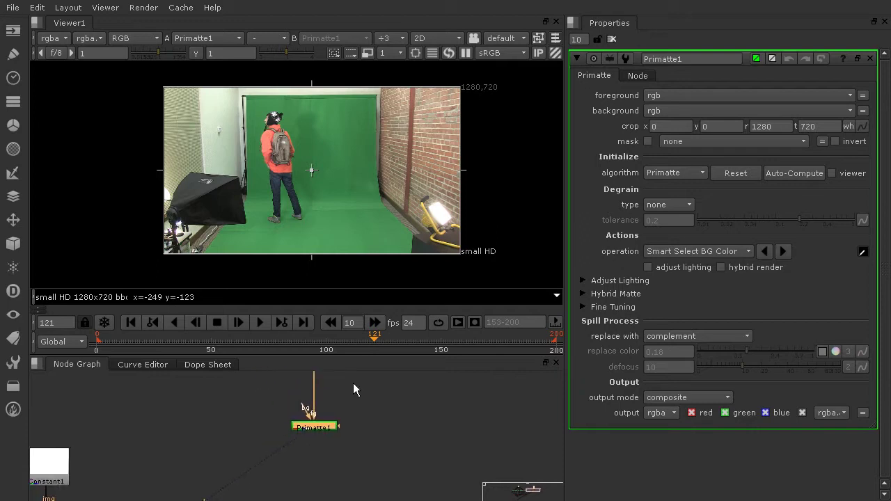
# Move the Primatte node down level with ScanlineRender1 and connect its bg input to that render node
pyautogui.moveTo(325, 429); pyautogui.dragTo(330, 491)
pyautogui.scroll(-3, 331, 491)
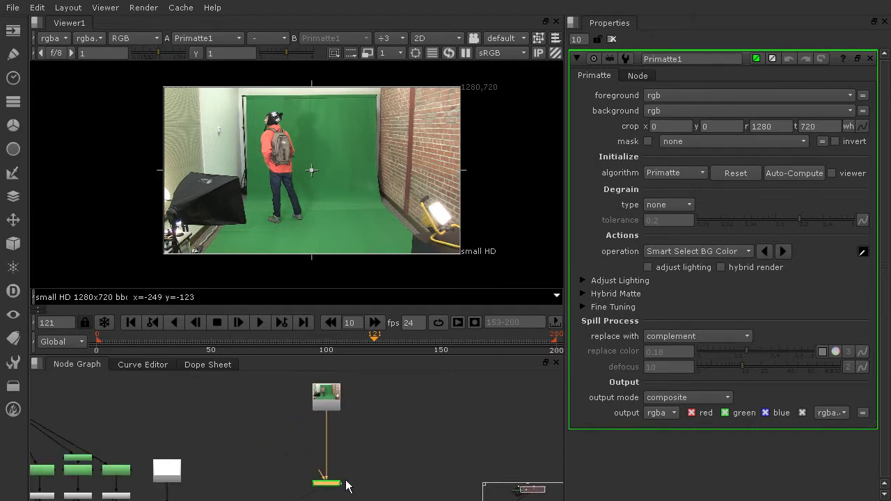
pyautogui.moveTo(331, 488); pyautogui.dragTo(449, 400, button='middle')
pyautogui.moveTo(444, 395); pyautogui.dragTo(447, 493)
pyautogui.moveTo(476, 458); pyautogui.dragTo(514, 365, button='middle')
pyautogui.moveTo(476, 397); pyautogui.dragTo(147, 437)
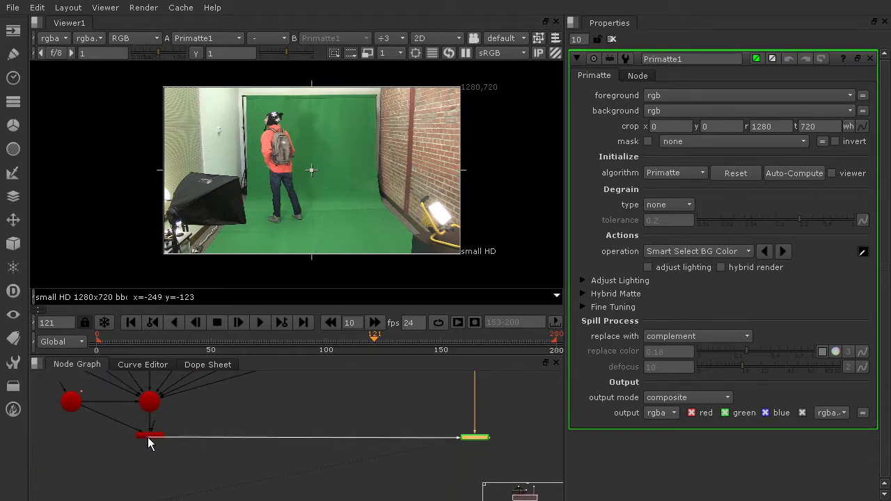
pyautogui.moveTo(481, 440); pyautogui.dragTo(481, 430)
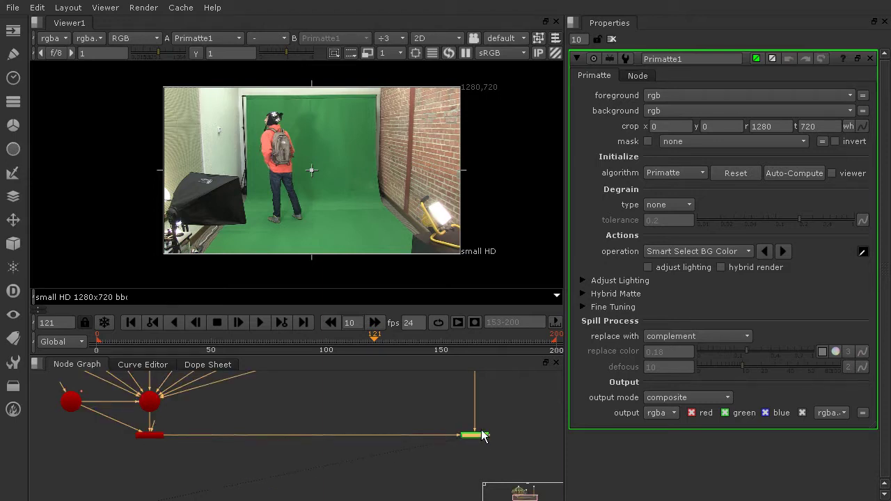
# Examine the connections from ScanlineRender1 and the green-screen footage into the Primatte node's bg and fg inputs
pyautogui.keyDown('alt'); pyautogui.moveTo(107, 422); pyautogui.dragTo(212, 417, button='middle'); pyautogui.keyUp('alt')
pyautogui.scroll(2, 212, 421)
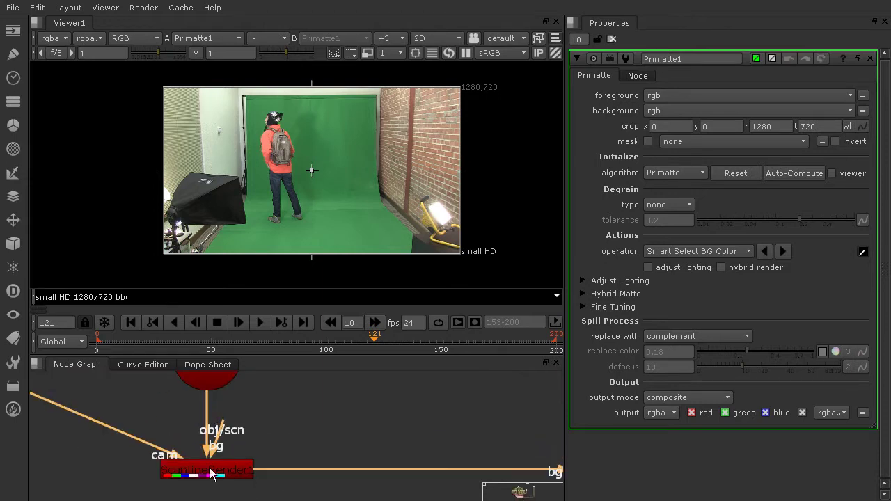
pyautogui.scroll(-4, 321, 466)
pyautogui.moveTo(351, 466); pyautogui.dragTo(83, 434, button='middle')
pyautogui.moveTo(352, 414); pyautogui.dragTo(200, 420, button='middle')
pyautogui.scroll(1, 104, 281)
pyautogui.scroll(-2, 372, 176)
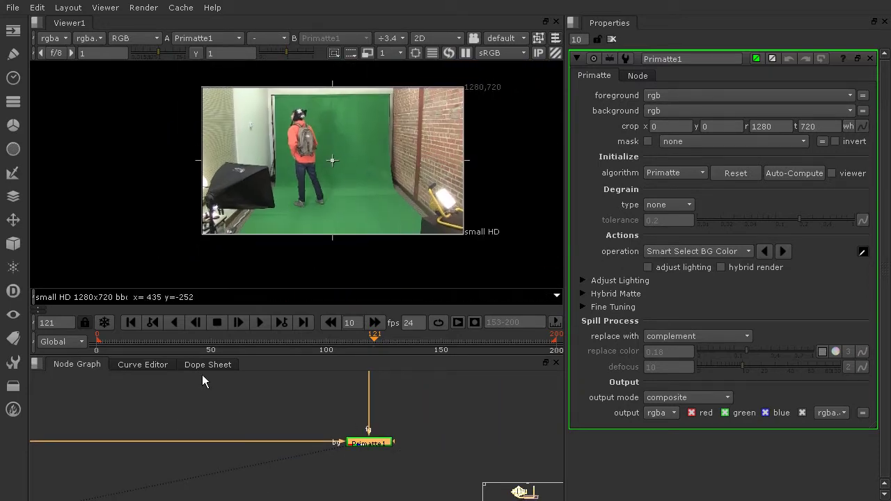
pyautogui.scroll(-1, 193, 423)
pyautogui.moveTo(192, 422); pyautogui.dragTo(424, 410, button='middle')
pyautogui.moveTo(455, 382); pyautogui.dragTo(225, 385, button='middle')
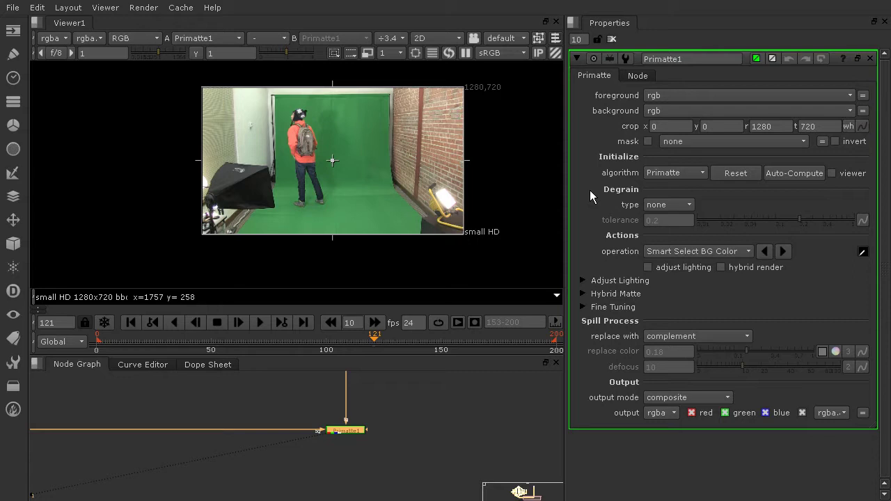
# Auto-compute the initial key in Primatte1 and inspect the colour of the keyed person in the composite
pyautogui.click(797, 172)
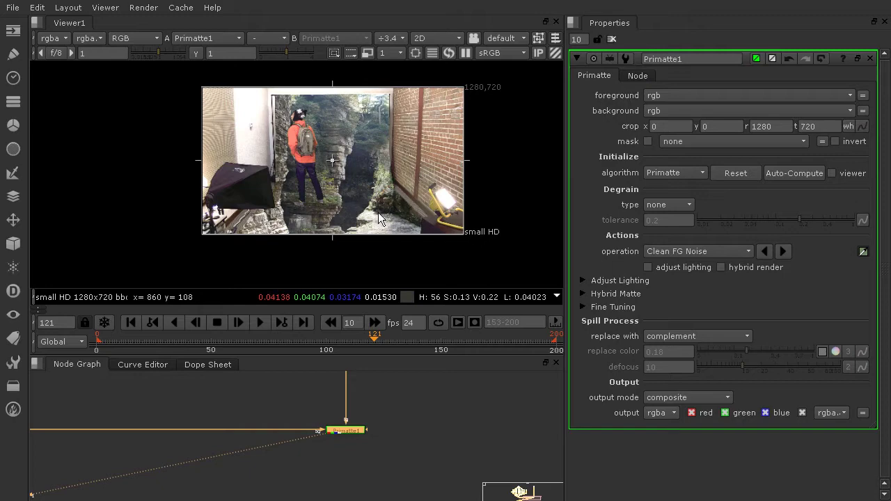
pyautogui.scroll(6, 343, 170)
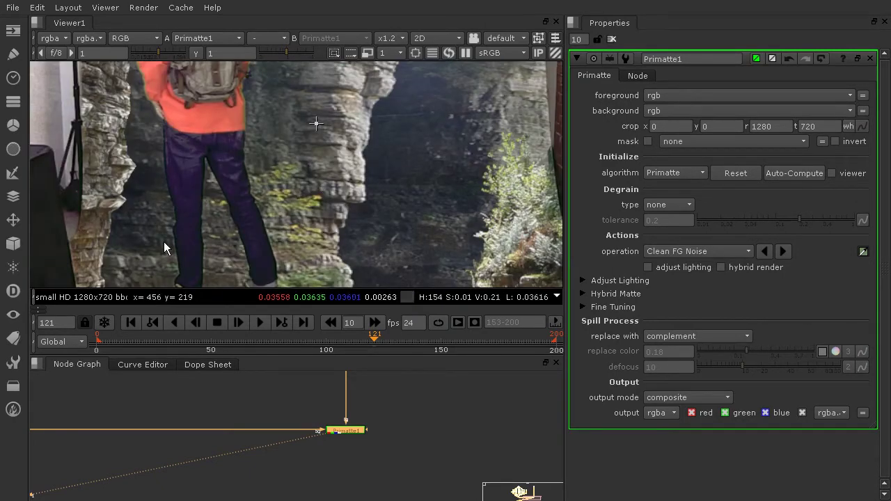
pyautogui.scroll(-3, 299, 209)
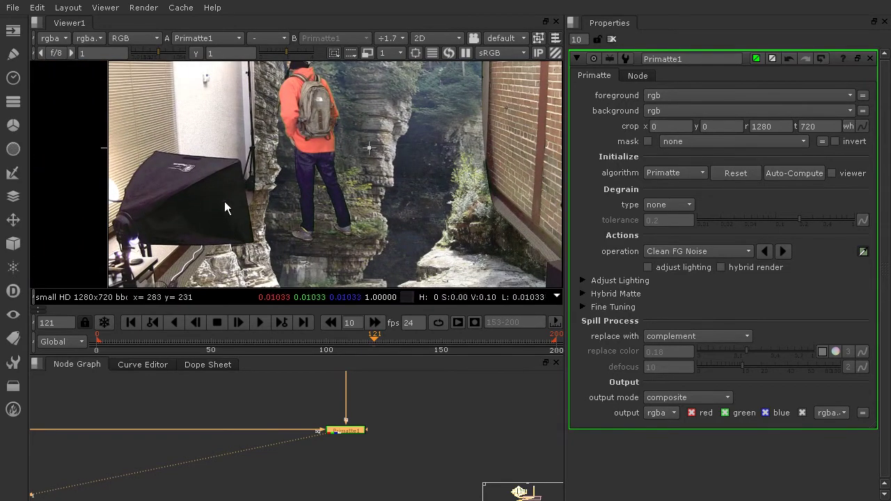
pyautogui.scroll(-1, 448, 202)
pyautogui.moveTo(447, 203); pyautogui.dragTo(341, 212, button='middle')
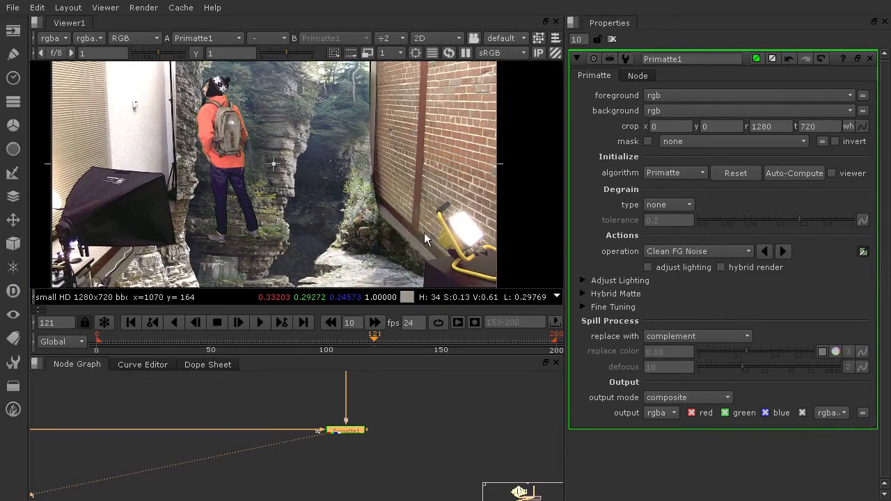
pyautogui.moveTo(285, 162); pyautogui.dragTo(287, 179, button='middle')
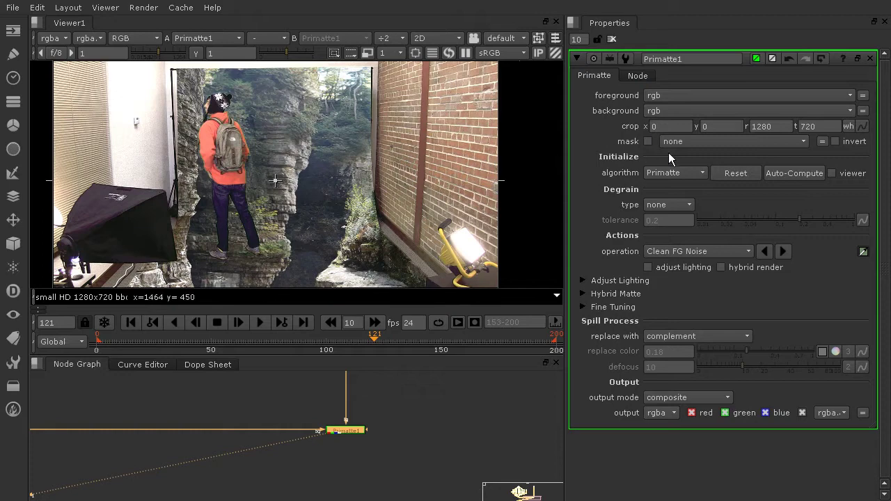
# Set the Primatte algorithm to Primatte RT and check the person's clothing against the rock background
pyautogui.click(678, 172)
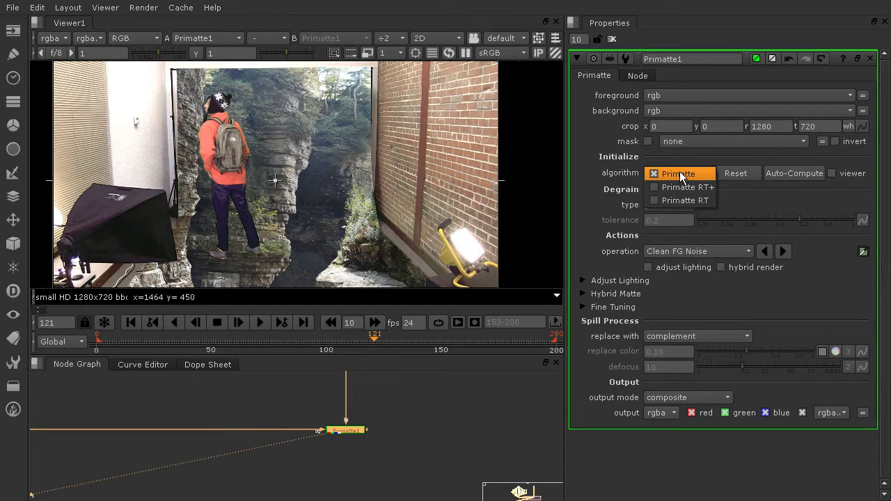
pyautogui.click(688, 202)
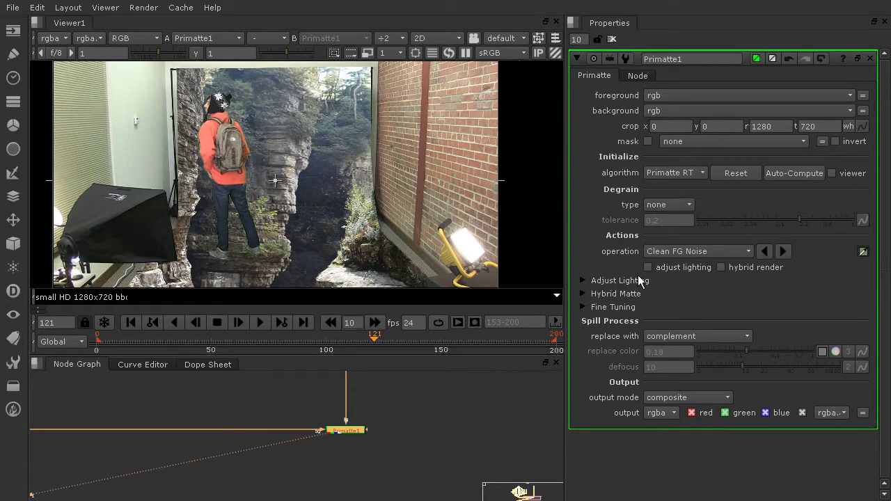
pyautogui.scroll(6, 292, 211)
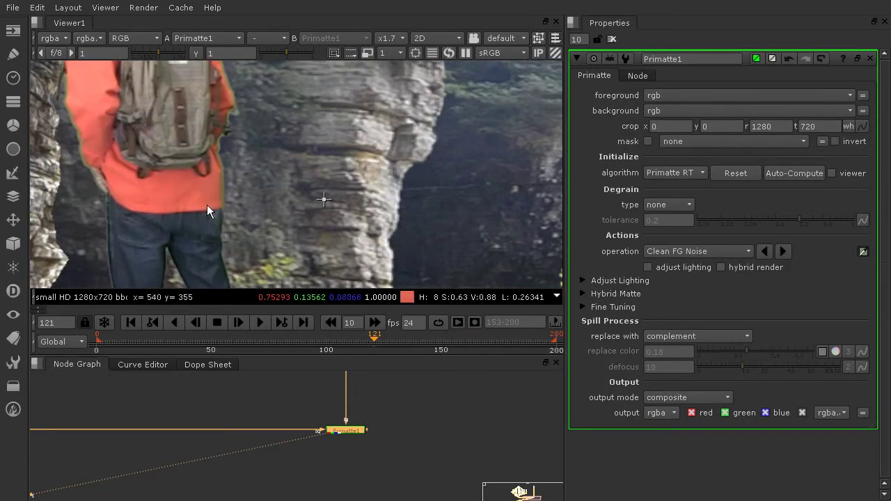
pyautogui.scroll(-3, 321, 138)
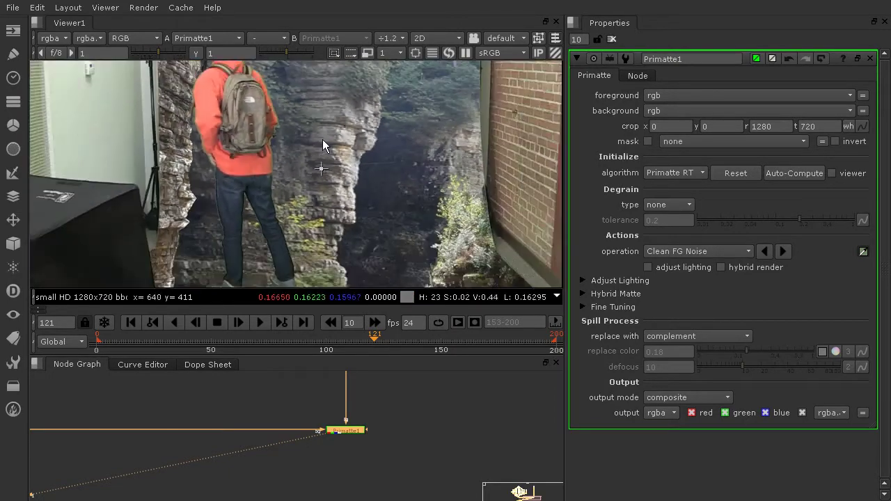
pyautogui.scroll(-1, 348, 123)
pyautogui.moveTo(348, 170); pyautogui.dragTo(349, 184, button='middle')
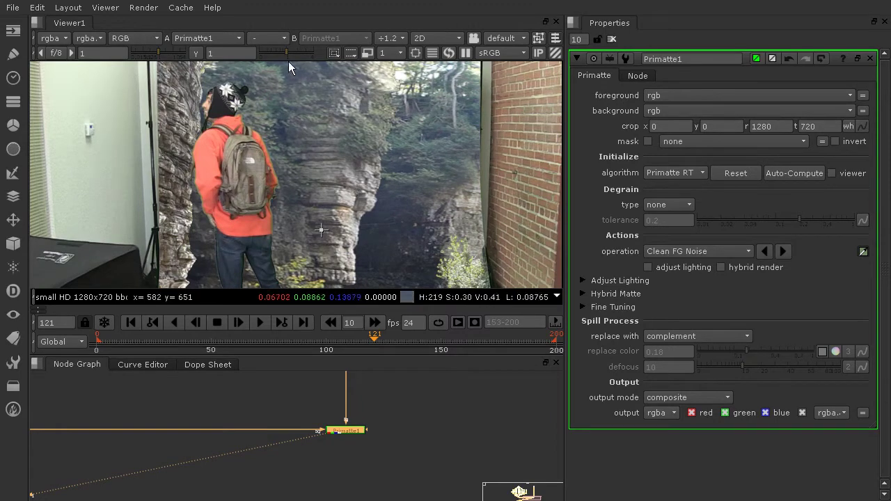
# Examine the key's edges around the jacket and backpack, the overall composite and the node layout
pyautogui.scroll(3, 271, 181)
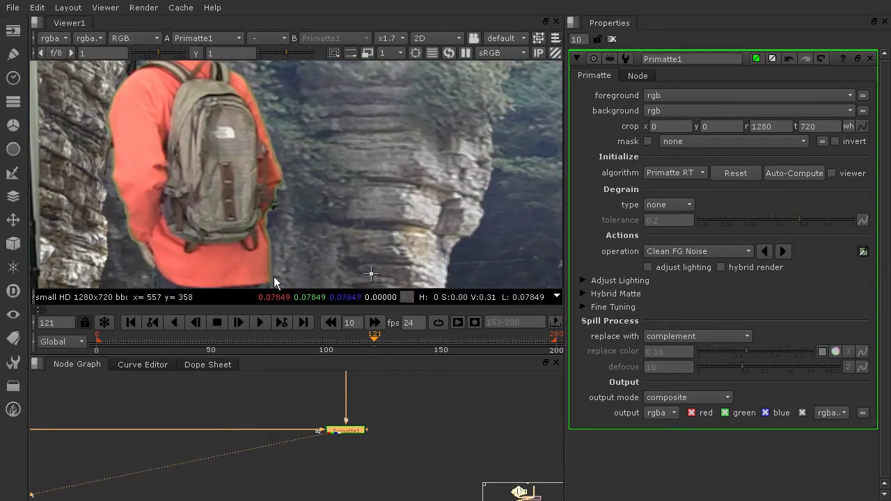
pyautogui.scroll(-3, 419, 196)
pyautogui.scroll(-1, 416, 193)
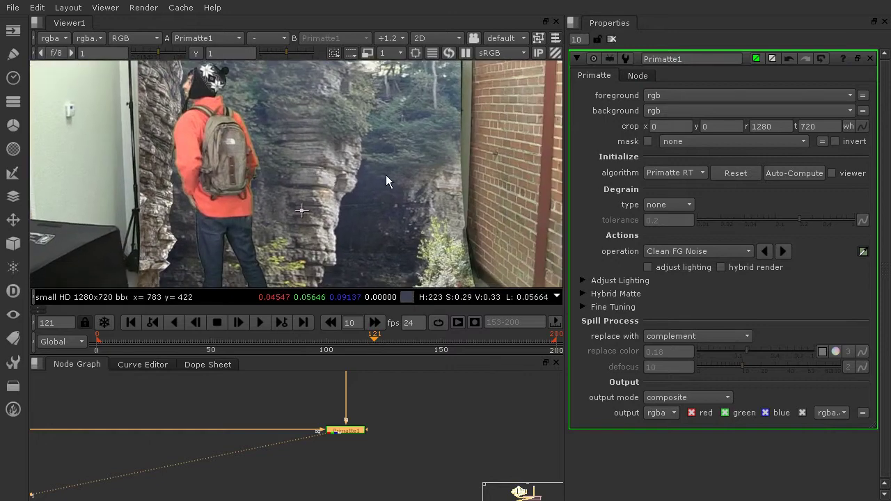
pyautogui.scroll(-2, 386, 175)
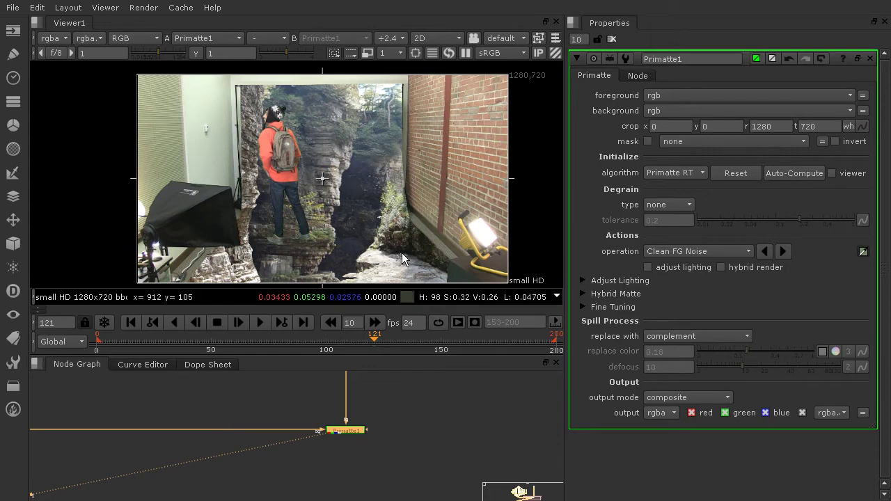
pyautogui.scroll(2, 284, 156)
pyautogui.scroll(2, 286, 159)
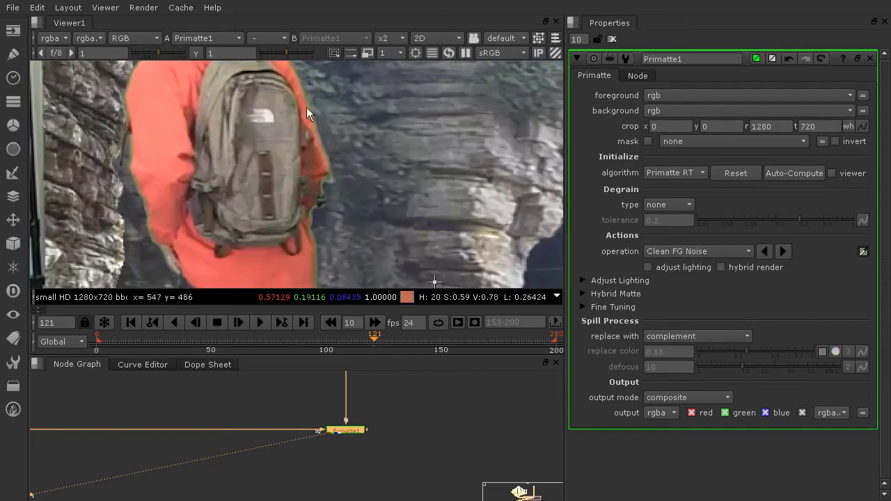
pyautogui.scroll(-2, 390, 226)
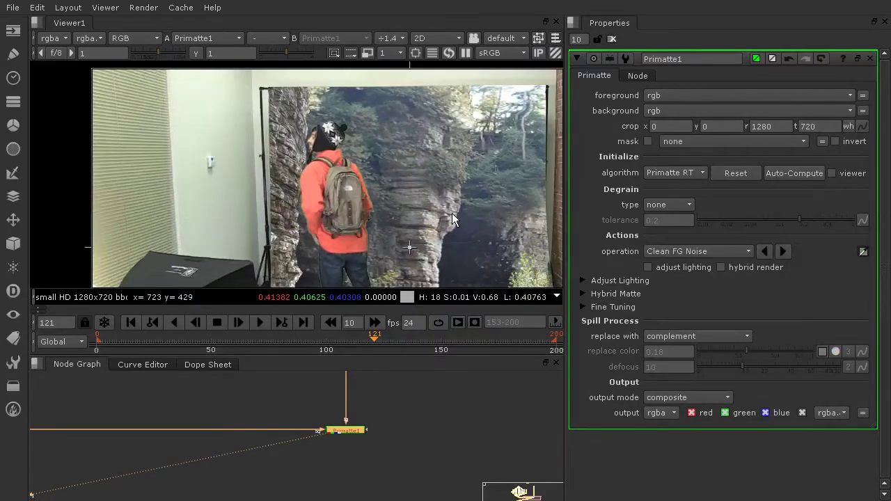
pyautogui.moveTo(452, 213); pyautogui.dragTo(408, 180, button='middle')
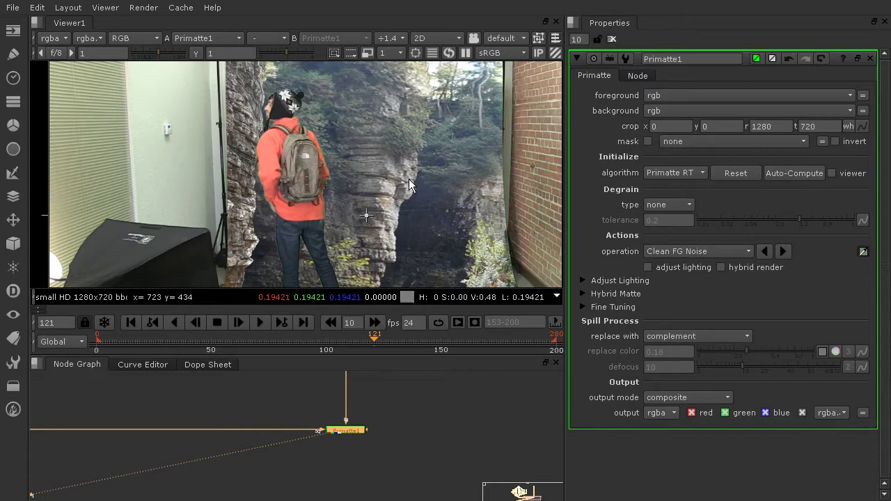
pyautogui.scroll(-1, 431, 169)
pyautogui.moveTo(443, 172); pyautogui.dragTo(410, 157, button='middle')
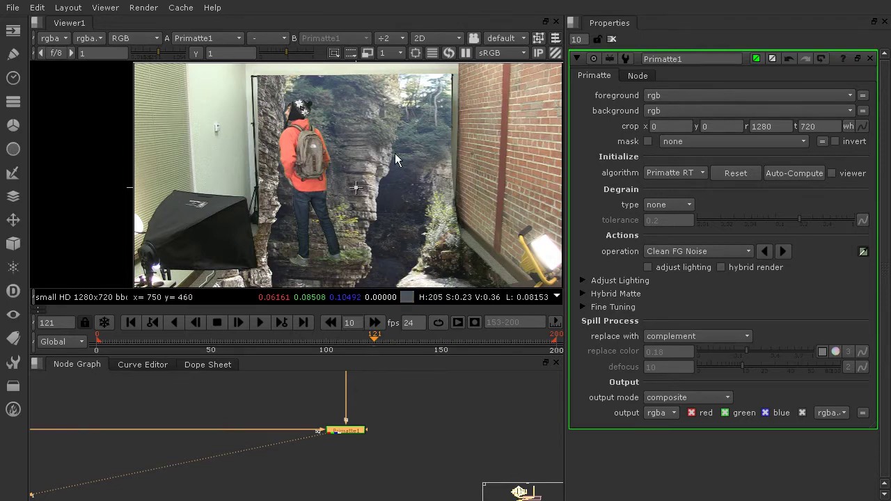
pyautogui.moveTo(394, 153); pyautogui.dragTo(370, 138, button='middle')
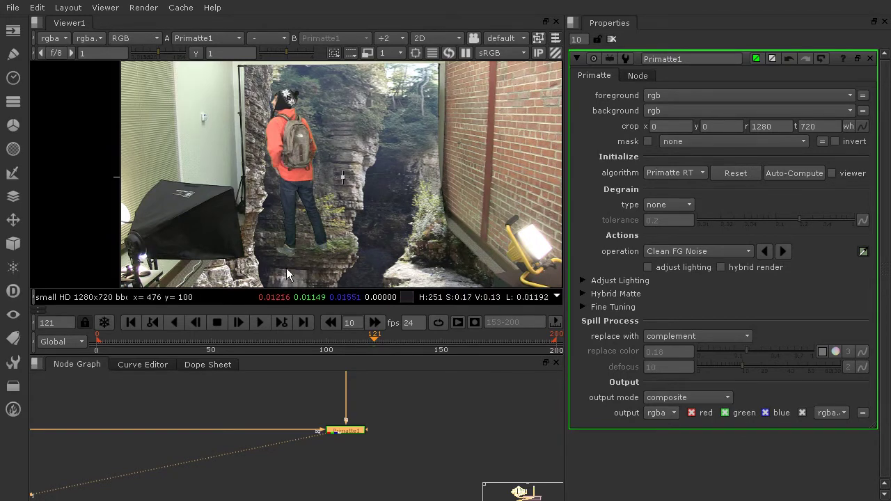
pyautogui.scroll(-5, 372, 418)
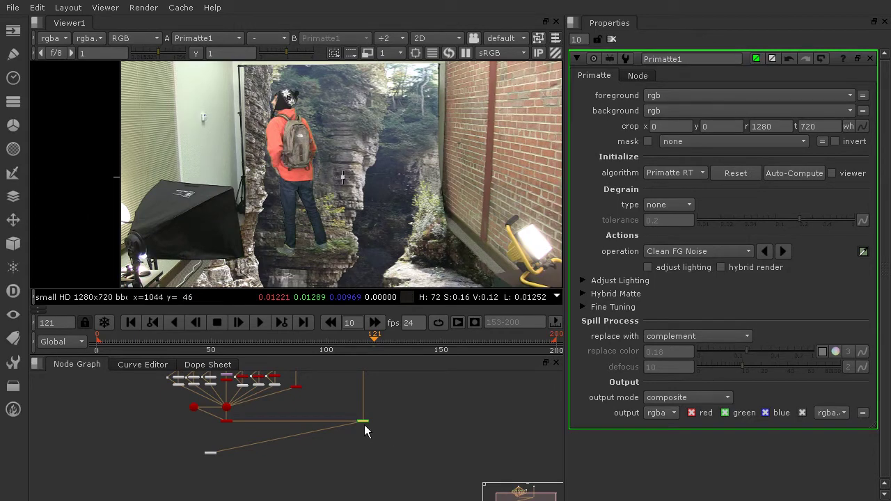
# Move the Primatte1 node higher in the node graph to leave space beneath it
pyautogui.moveTo(363, 423); pyautogui.dragTo(365, 390)
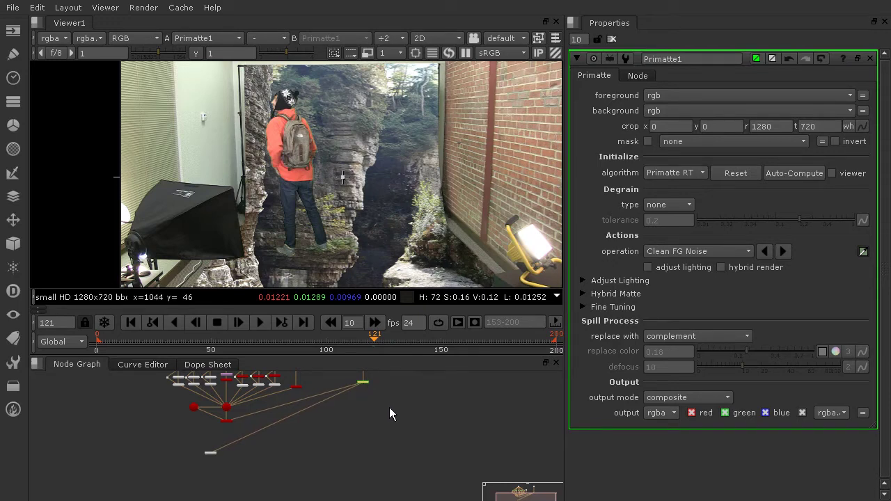
pyautogui.scroll(2, 371, 410)
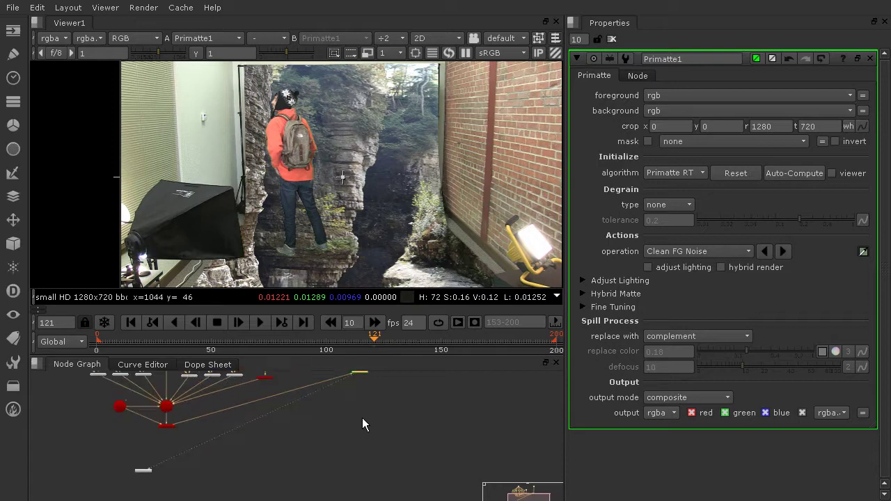
pyautogui.moveTo(362, 418); pyautogui.dragTo(362, 450, button='middle')
pyautogui.scroll(3, 358, 405)
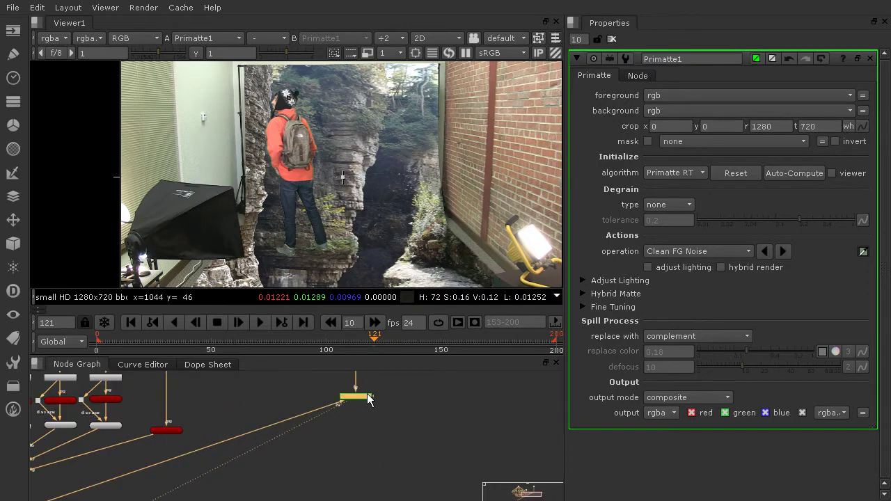
pyautogui.scroll(2, 356, 407)
pyautogui.scroll(-4, 355, 407)
pyautogui.moveTo(348, 411); pyautogui.dragTo(428, 394, button='middle')
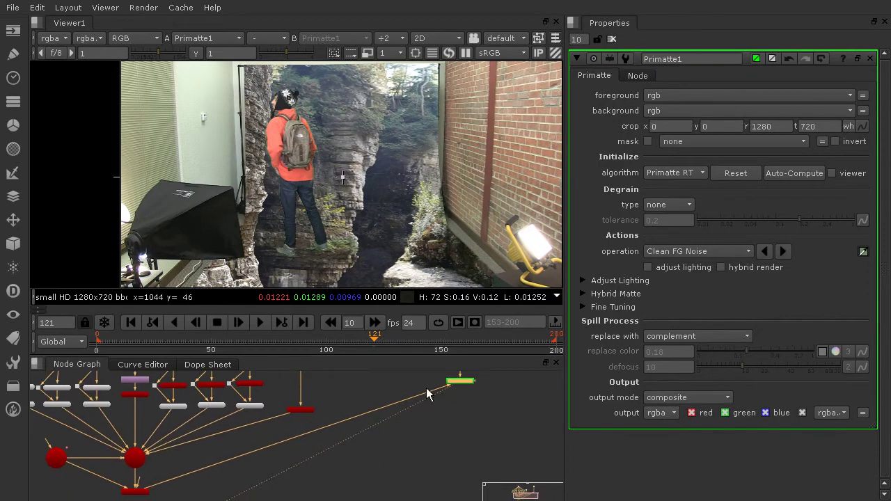
# Add a Card node and place it just below Primatte1 in the node graph
pyautogui.click(432, 454)
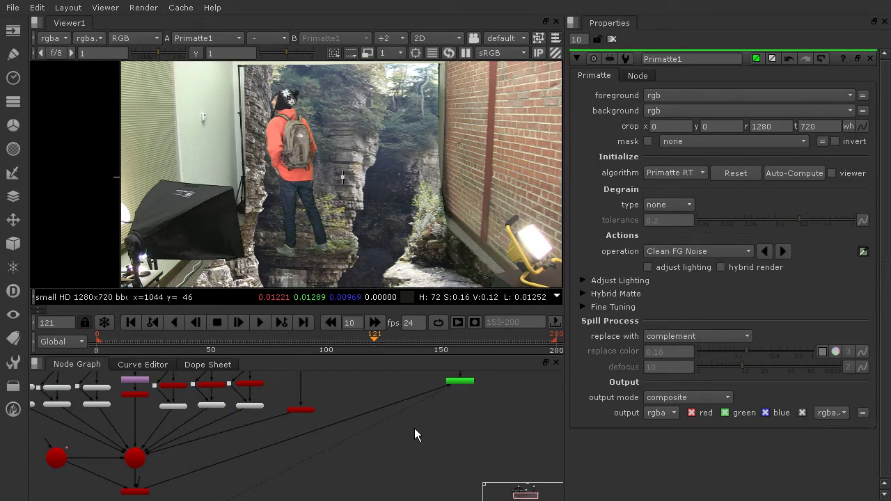
pyautogui.press('Tab')
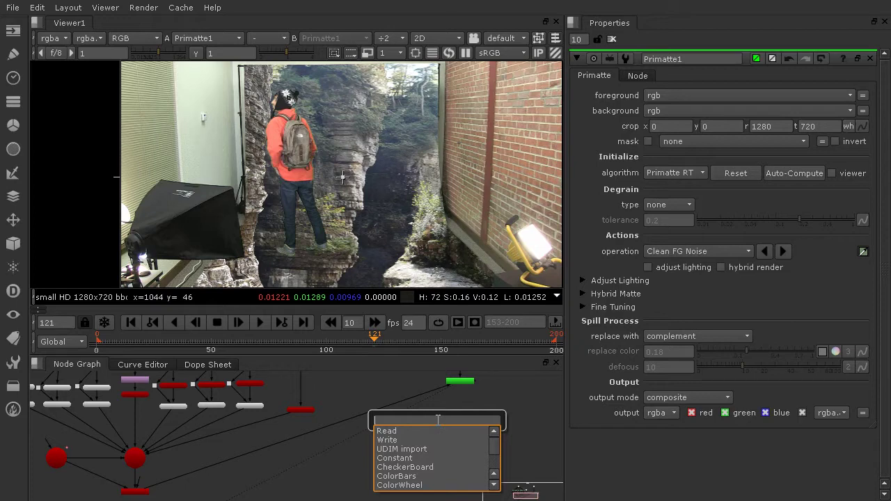
pyautogui.write('car')
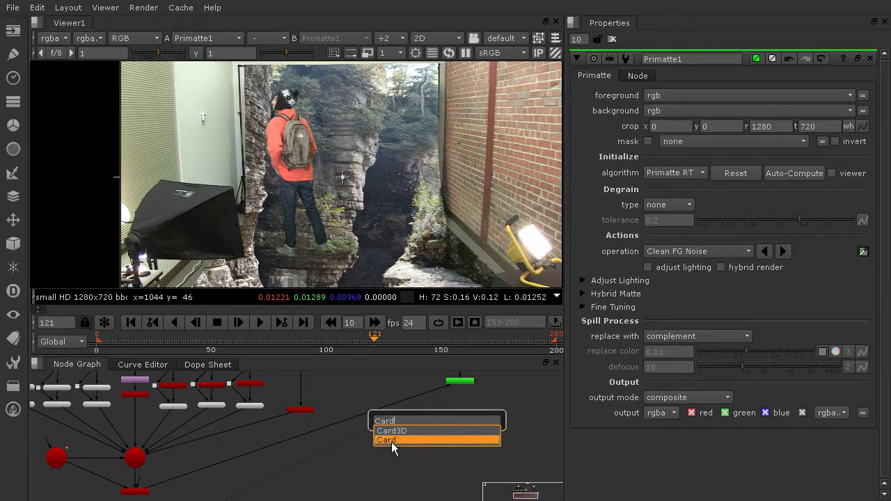
pyautogui.click(394, 441)
pyautogui.moveTo(432, 458); pyautogui.dragTo(467, 405)
pyautogui.scroll(2, 467, 405)
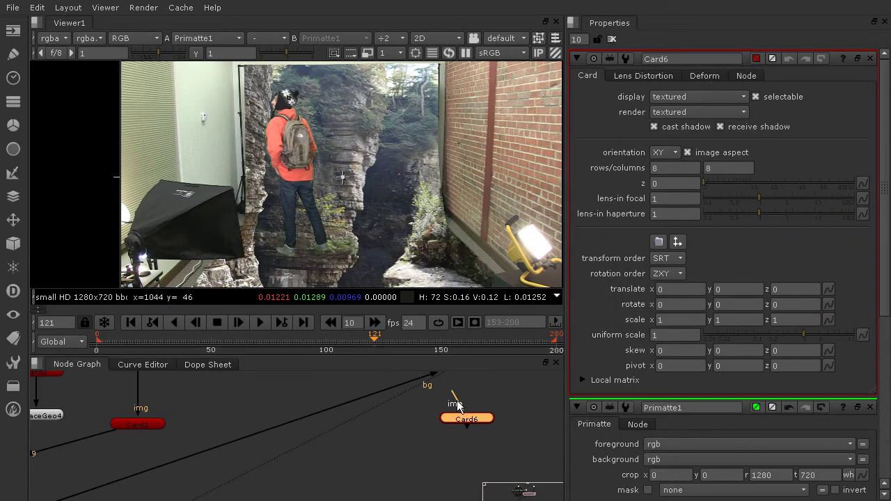
# Connect the new card's img input to the output of Primatte1
pyautogui.scroll(1, 436, 432)
pyautogui.moveTo(432, 431); pyautogui.dragTo(436, 401)
pyautogui.moveTo(450, 452); pyautogui.dragTo(434, 453)
pyautogui.scroll(-3, 442, 454)
pyautogui.scroll(-1, 444, 454)
pyautogui.moveTo(444, 455); pyautogui.dragTo(497, 418, button='middle')
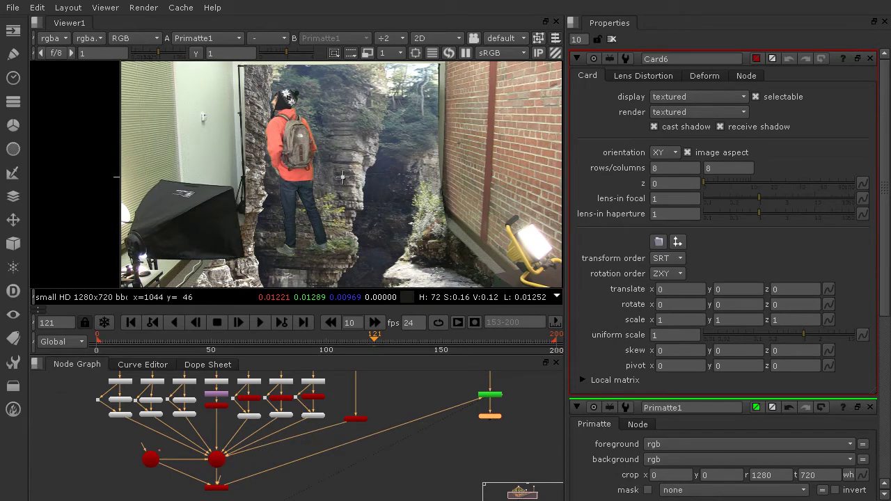
# Disconnect ScanlineRender1 from the bg input of Primatte1
pyautogui.scroll(2, 487, 449)
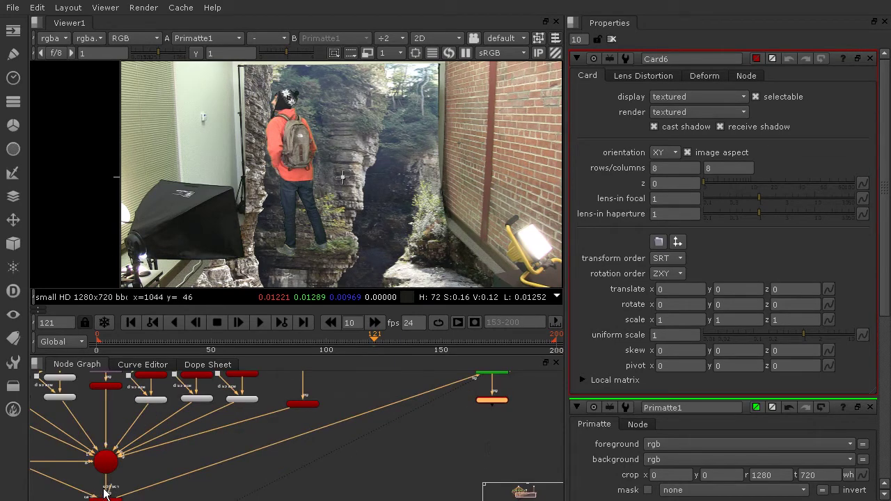
pyautogui.moveTo(123, 497); pyautogui.dragTo(129, 488)
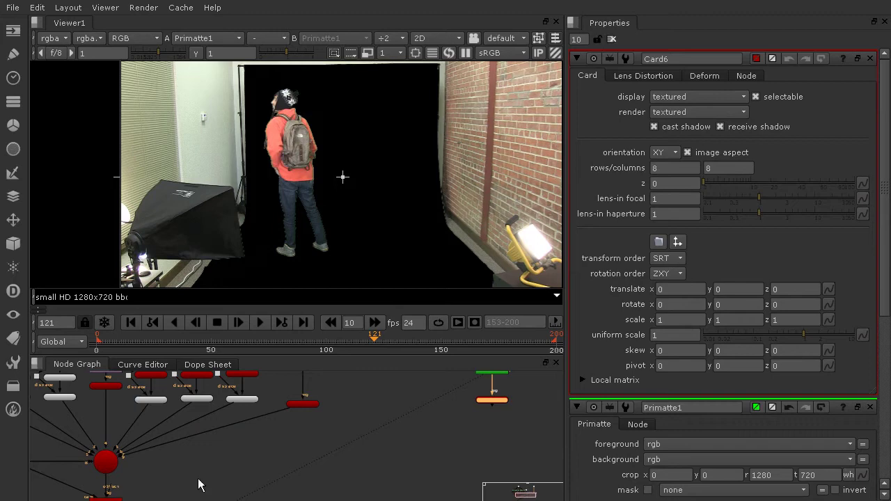
pyautogui.scroll(2, 496, 409)
pyautogui.moveTo(493, 410); pyautogui.dragTo(405, 497, button='middle')
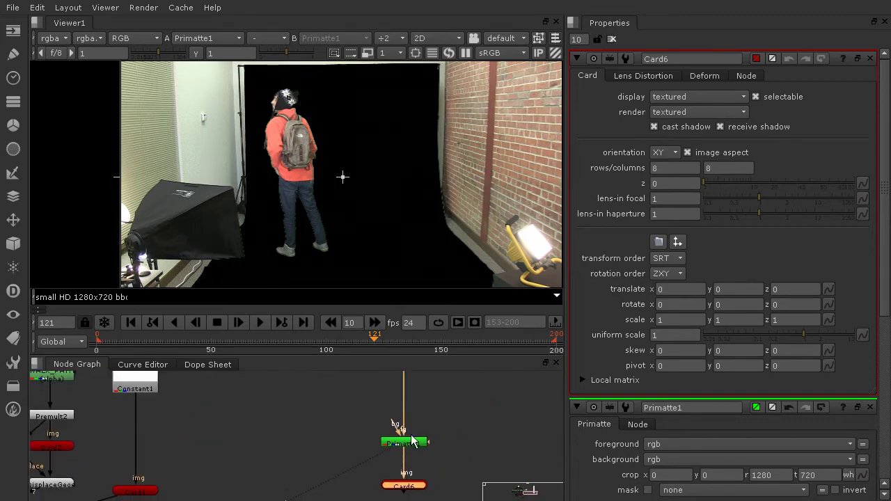
# Connect Card6 to the scene node that feeds the scanline renderer
pyautogui.scroll(-3, 422, 465)
pyautogui.scroll(1, 424, 465)
pyautogui.moveTo(425, 459); pyautogui.dragTo(555, 378, button='middle')
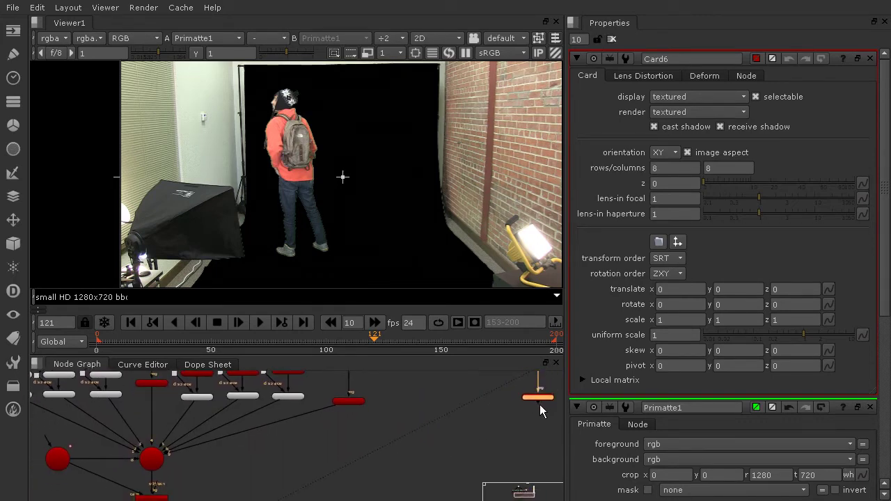
pyautogui.moveTo(533, 406); pyautogui.dragTo(151, 468)
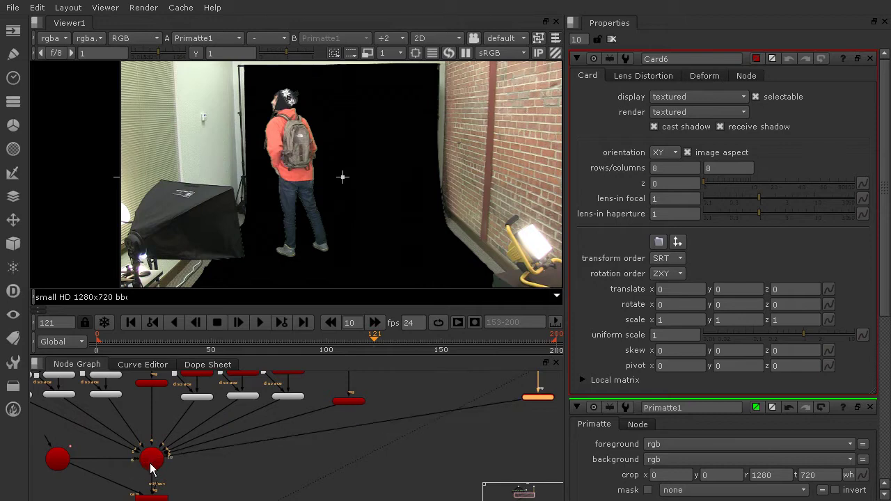
pyautogui.moveTo(232, 451); pyautogui.dragTo(360, 397, button='middle')
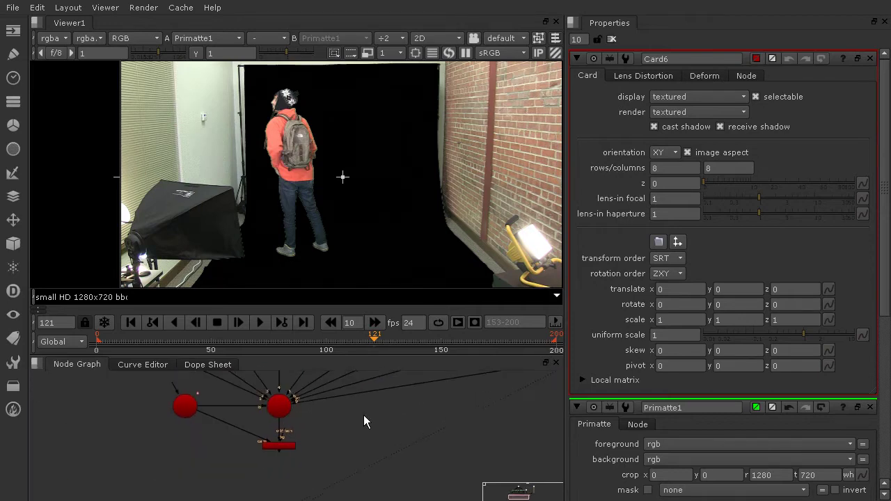
# View the ScanlineRender1 output and examine the footage card among the canyon geometry in 3D
pyautogui.click(278, 445)
pyautogui.press('1')
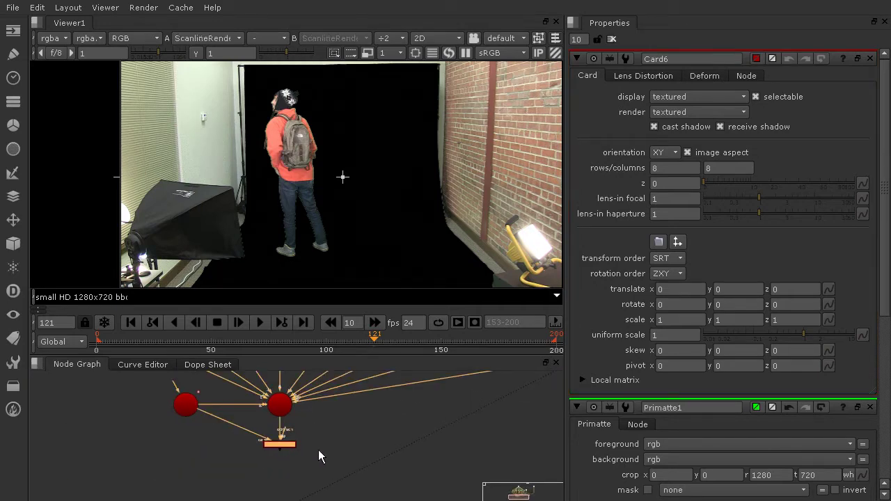
pyautogui.click(318, 450)
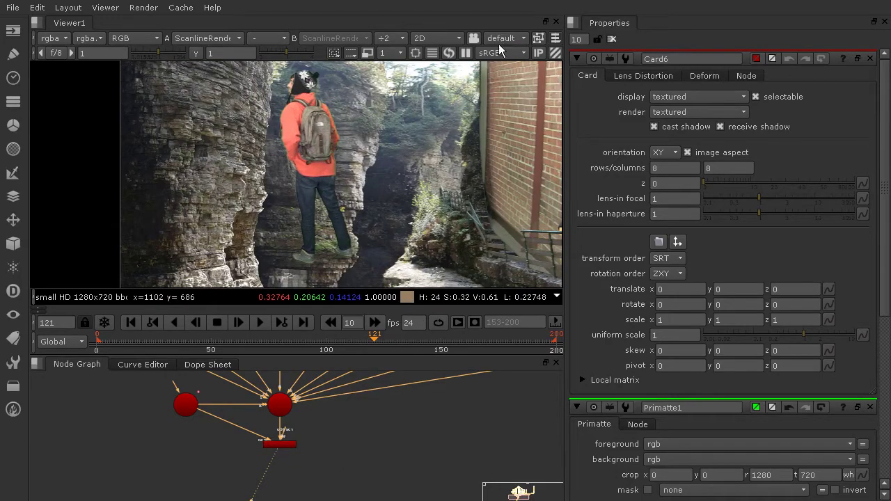
pyautogui.click(426, 39)
pyautogui.click(440, 67)
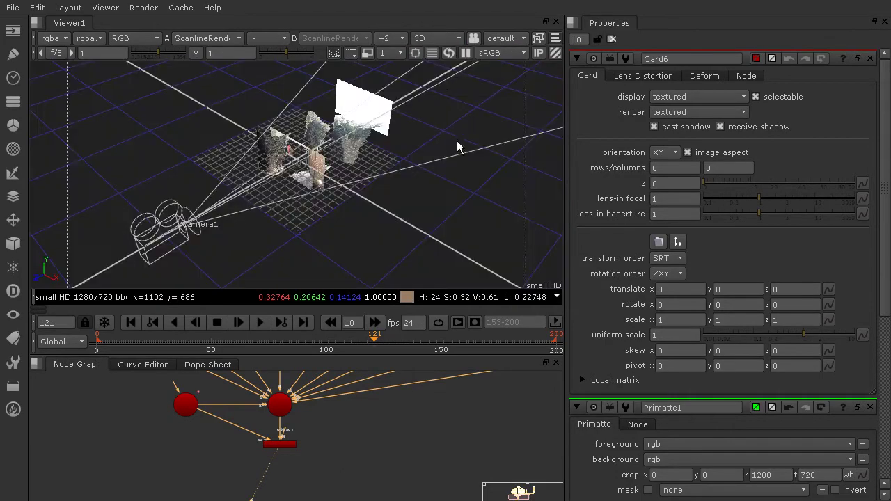
pyautogui.scroll(10, 313, 171)
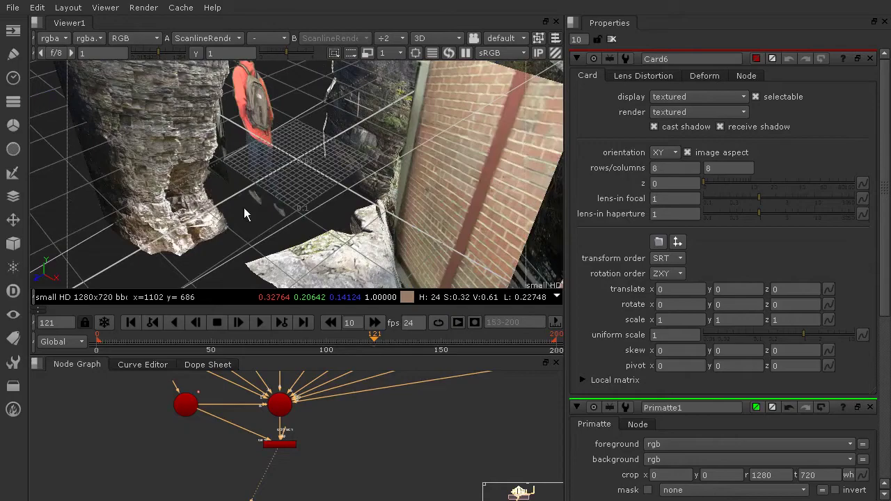
pyautogui.keyDown('ctrl'); pyautogui.moveTo(245, 211); pyautogui.dragTo(435, 126); pyautogui.keyUp('ctrl')
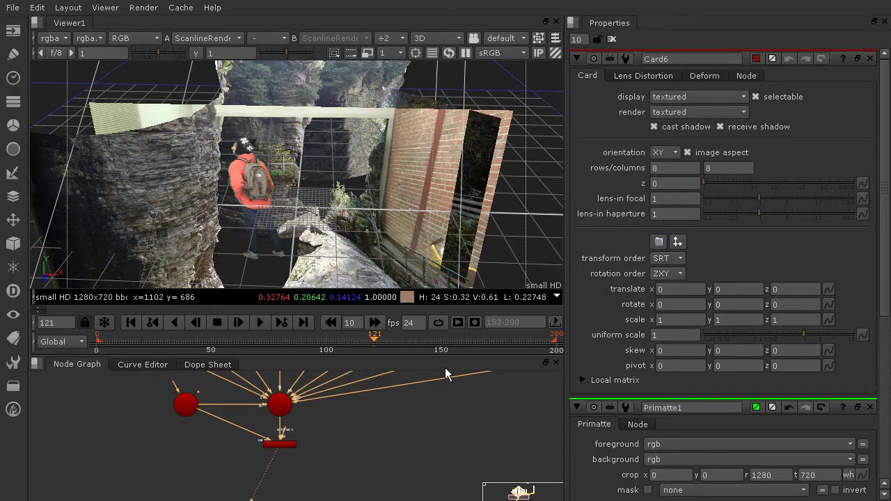
# Select Card6 and check its placement in the rendered canyon composite in the 2D view
pyautogui.moveTo(481, 394); pyautogui.dragTo(181, 465, button='middle')
pyautogui.scroll(5, 390, 411)
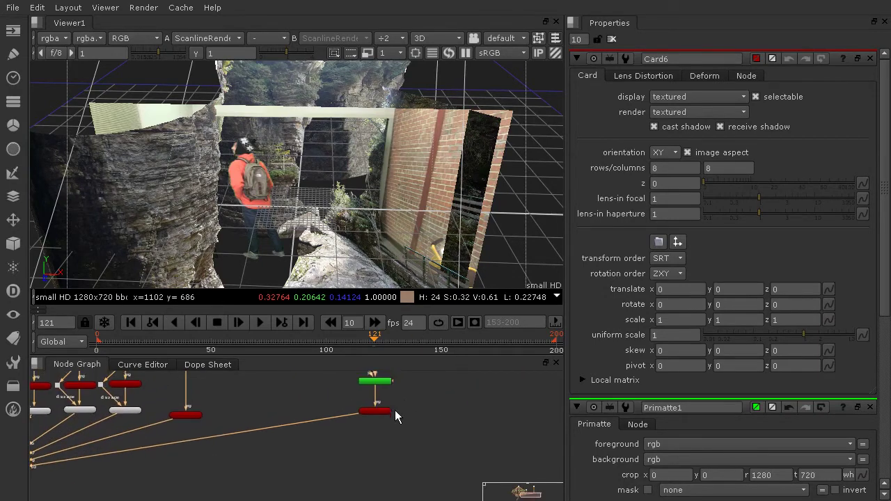
pyautogui.moveTo(357, 441); pyautogui.dragTo(357, 422)
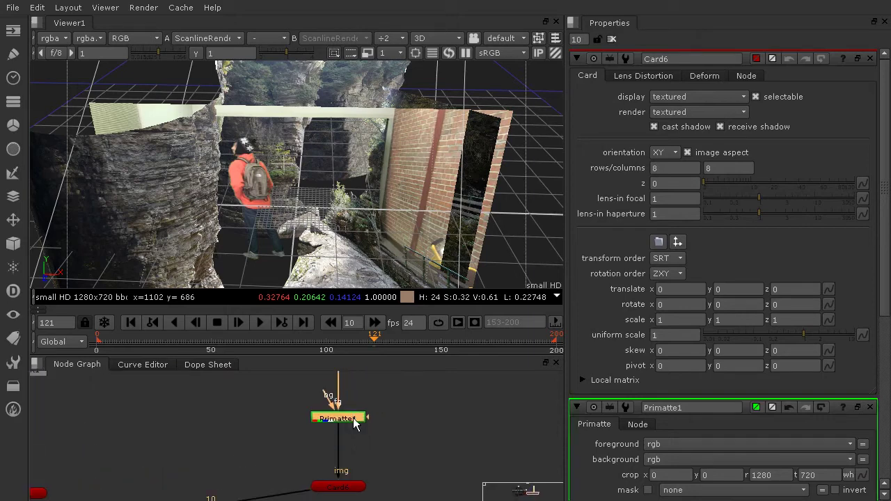
pyautogui.click(348, 490)
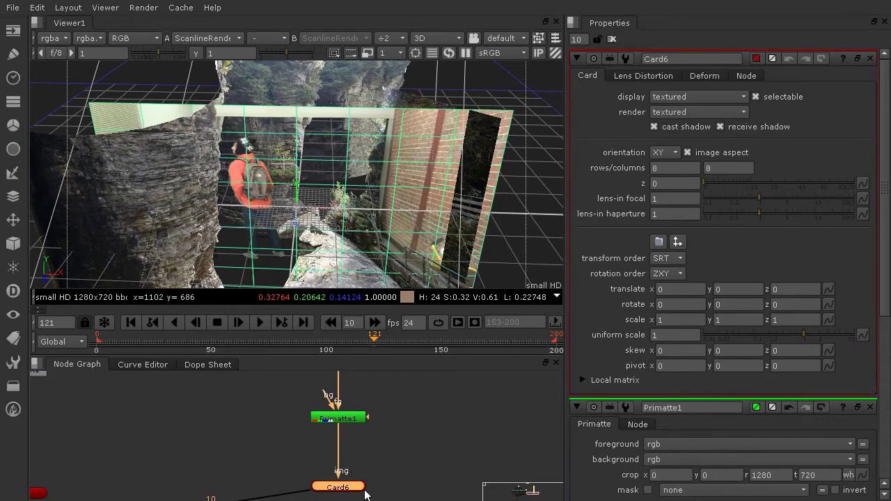
pyautogui.click(433, 38)
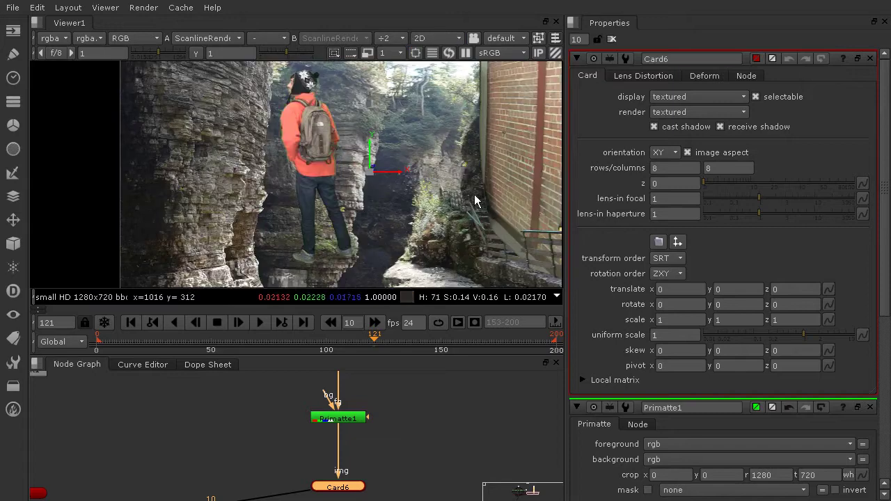
pyautogui.click(428, 40)
pyautogui.scroll(-3, 483, 180)
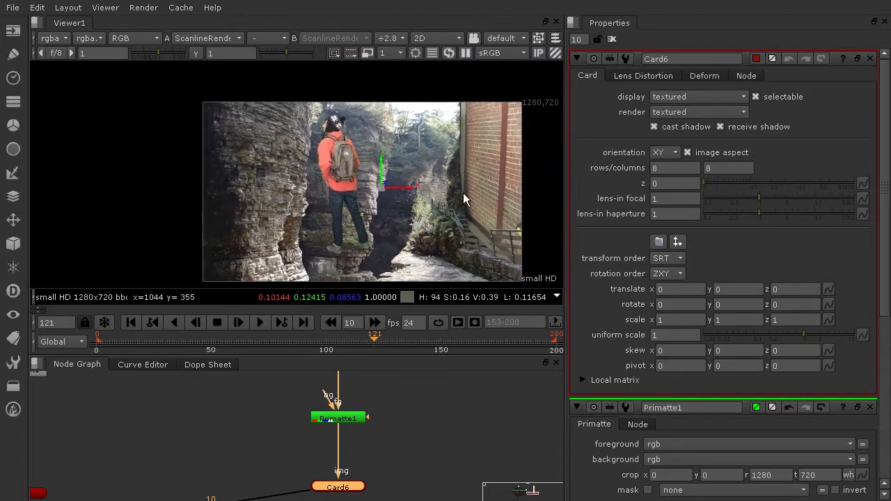
# View the Primatte1 output and insert a Roto node between Primatte1 and Card6
pyautogui.click(343, 423)
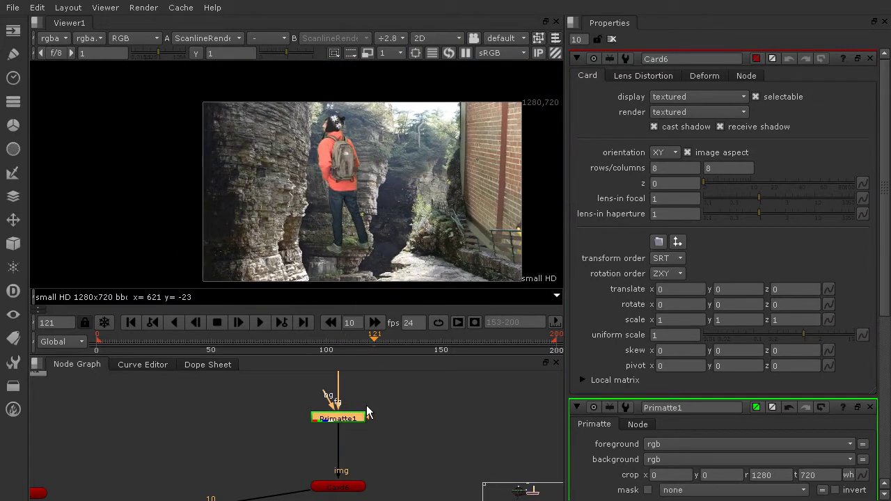
pyautogui.press('1')
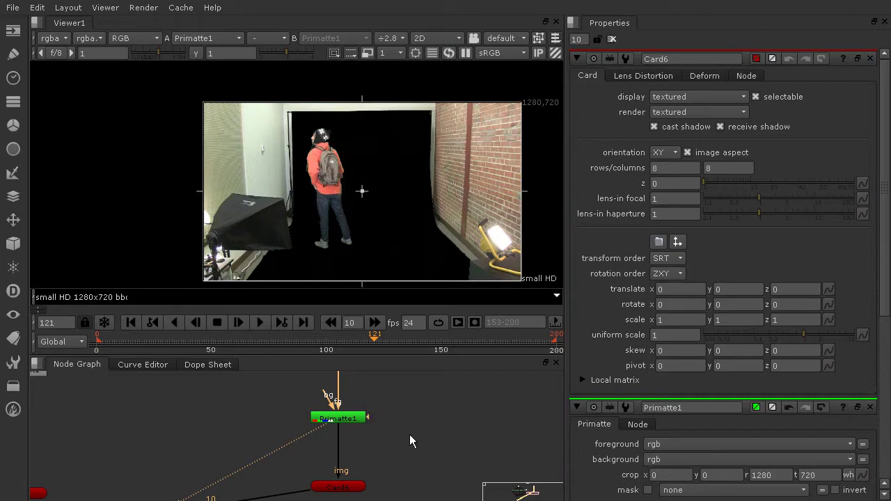
pyautogui.click(354, 417)
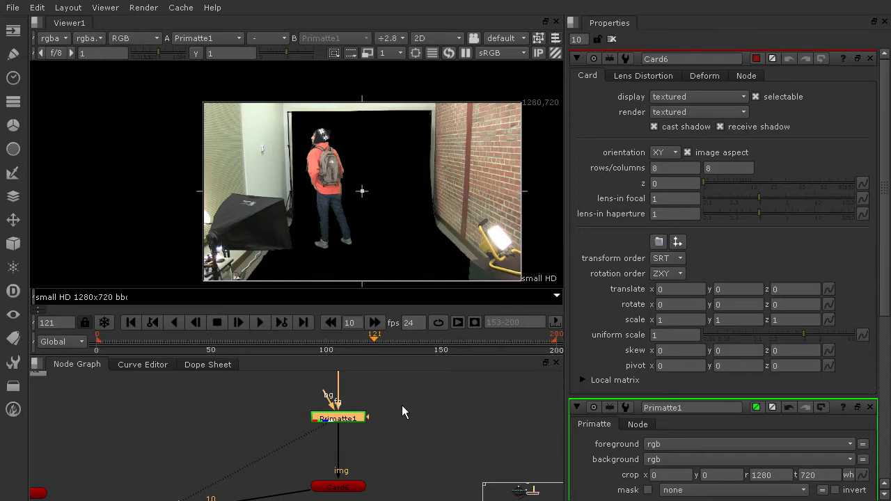
pyautogui.press('Tab')
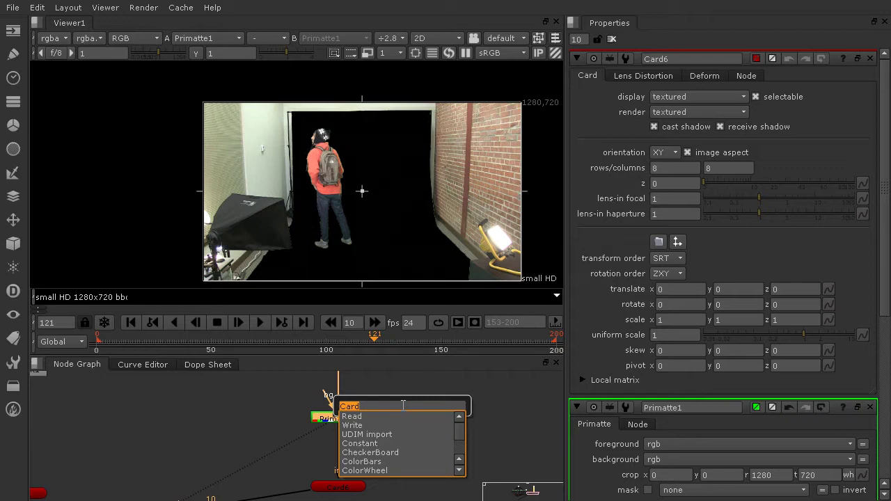
pyautogui.write('rol')
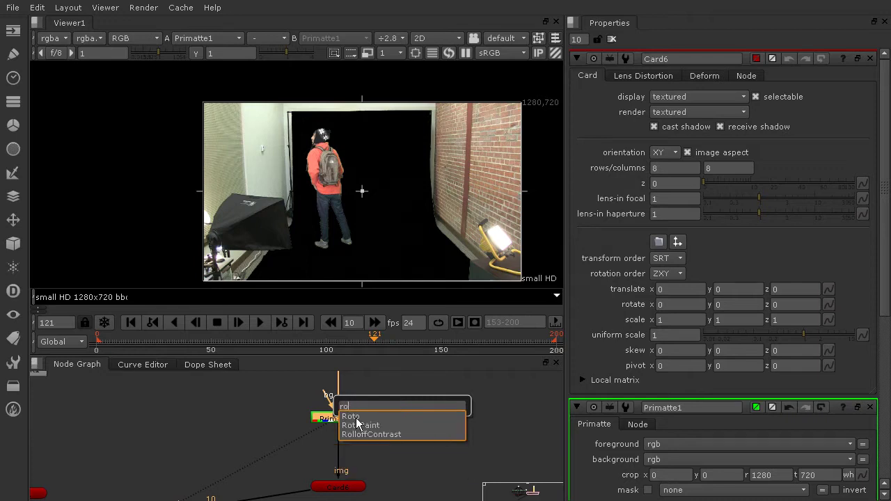
pyautogui.press('Return')
pyautogui.moveTo(348, 443); pyautogui.dragTo(353, 460)
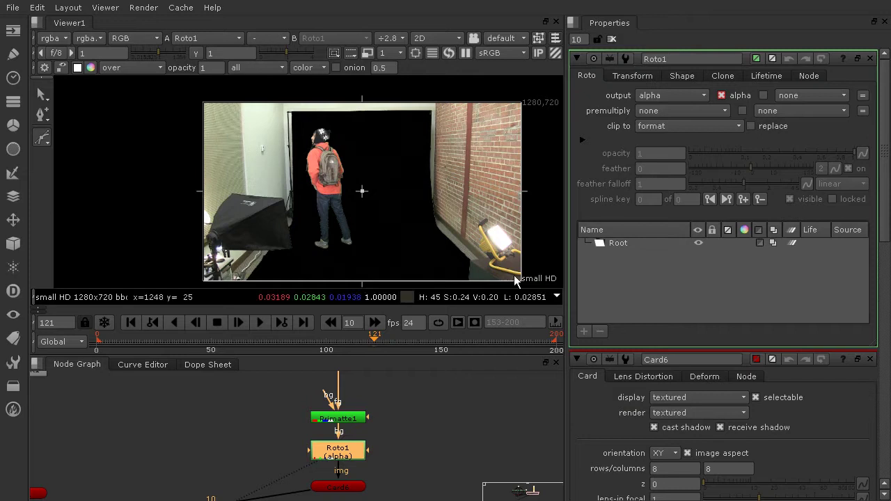
# At frame 0, start a Bezier shape in Roto1 with its lower edge running just beneath the man's shoes
pyautogui.click(97, 348)
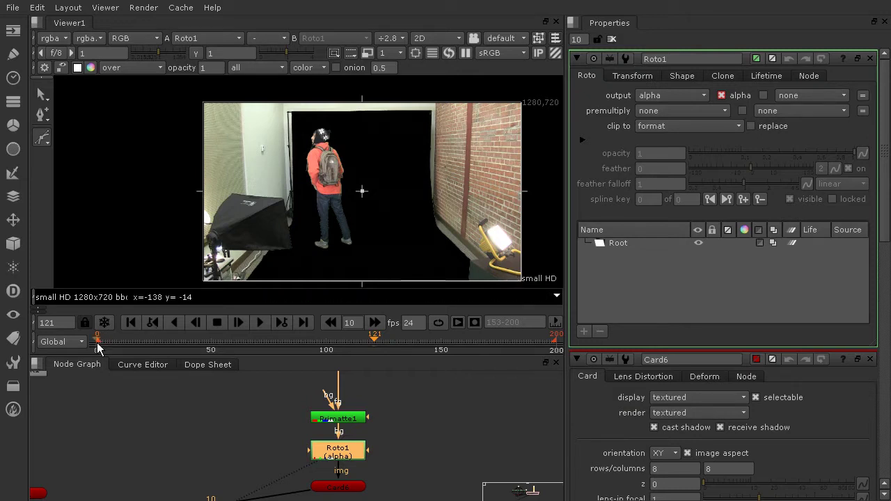
pyautogui.scroll(6, 411, 216)
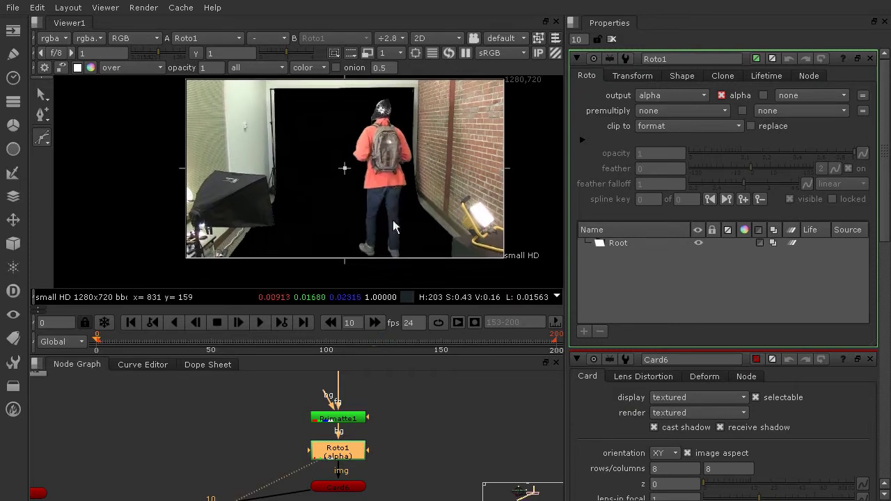
pyautogui.moveTo(402, 239); pyautogui.dragTo(390, 147, button='middle')
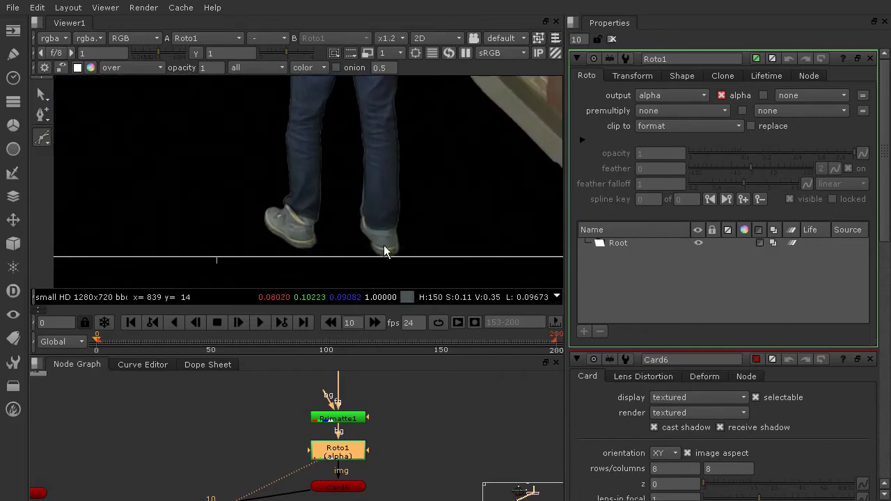
pyautogui.scroll(4, 394, 251)
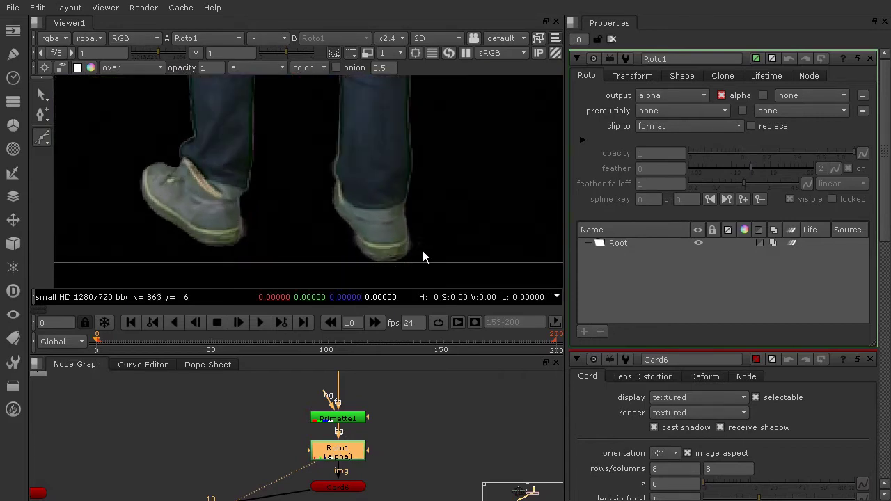
pyautogui.scroll(-6, 422, 251)
pyautogui.click(44, 138)
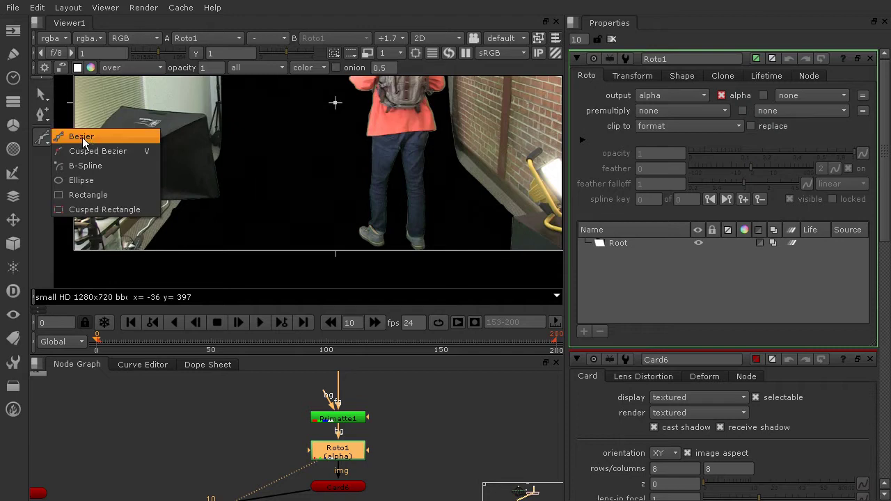
pyautogui.click(85, 131)
pyautogui.scroll(3, 394, 252)
pyautogui.scroll(2, 411, 252)
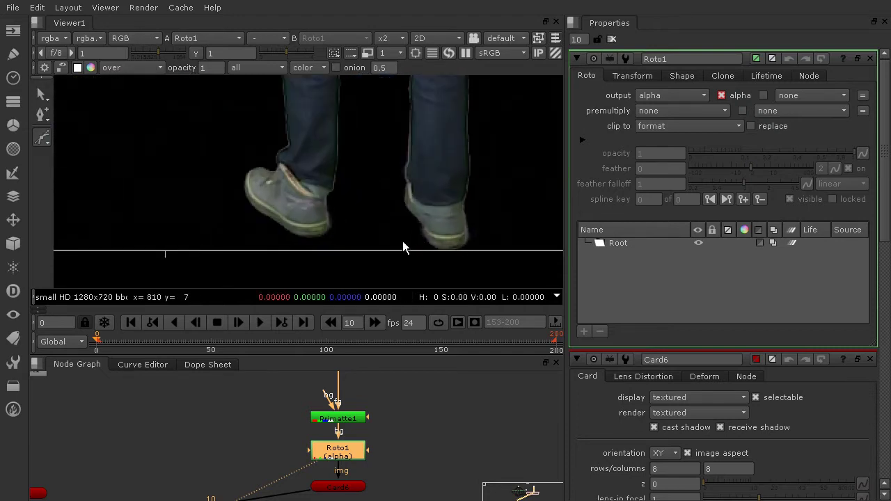
pyautogui.click(217, 241)
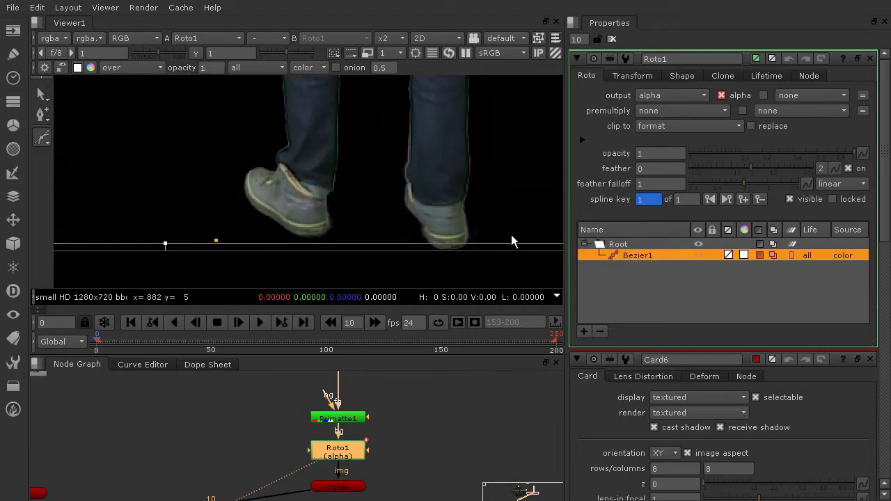
pyautogui.moveTo(518, 246); pyautogui.dragTo(553, 232)
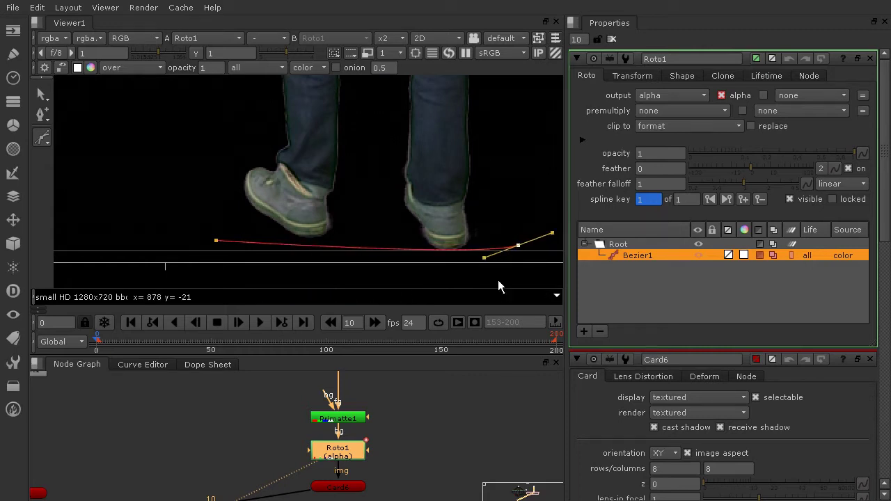
# Continue the Bezier upward between the man and the brick wall, curving around his elbow to the backdrop's upper corner
pyautogui.scroll(-5, 501, 182)
pyautogui.click(464, 172)
pyautogui.click(459, 102)
pyautogui.moveTo(460, 112); pyautogui.dragTo(414, 265, button='middle')
pyautogui.scroll(-1, 415, 265)
pyautogui.scroll(4, 414, 237)
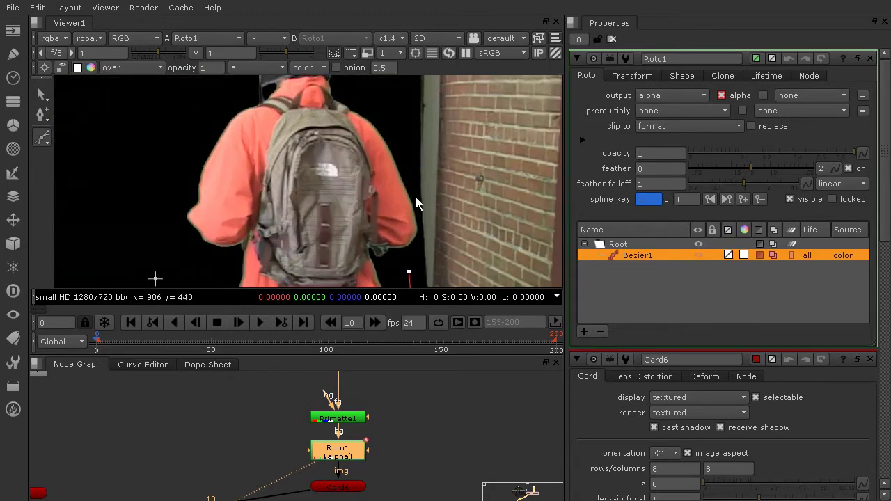
pyautogui.moveTo(416, 196); pyautogui.dragTo(400, 141)
pyautogui.scroll(-3, 410, 105)
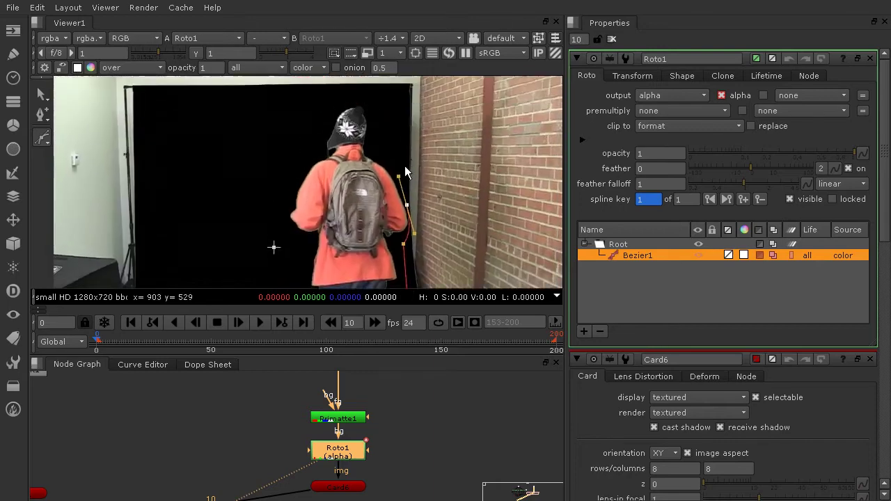
pyautogui.click(397, 101)
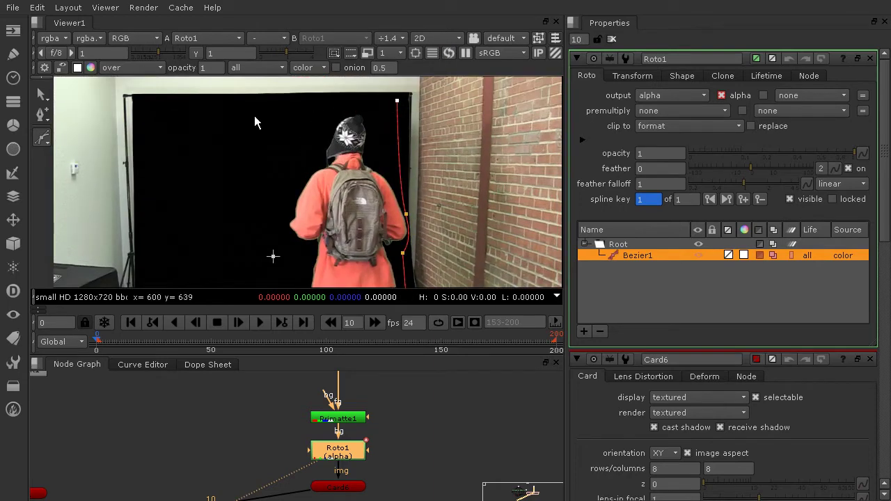
# Run the Bezier across above the man's head and down his other side, closing the outline near his feet
pyautogui.click(276, 106)
pyautogui.click(256, 229)
pyautogui.scroll(-2, 275, 278)
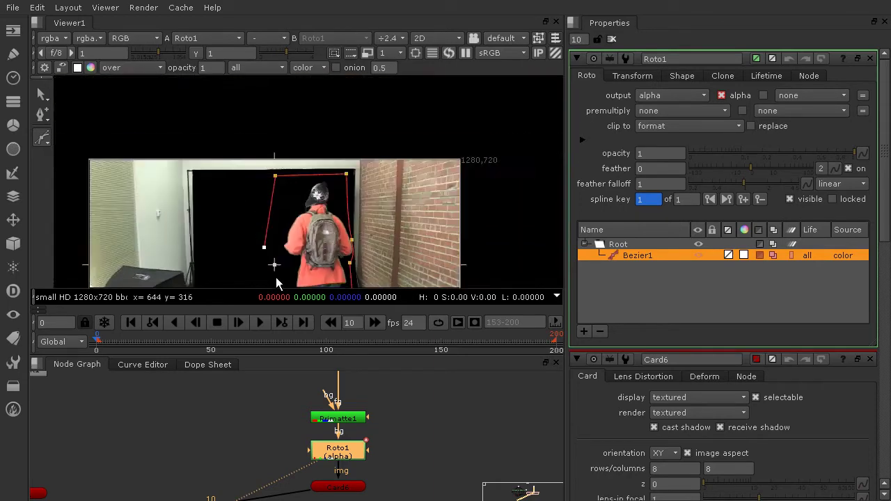
pyautogui.moveTo(276, 277); pyautogui.dragTo(333, 104, button='middle')
pyautogui.click(324, 224)
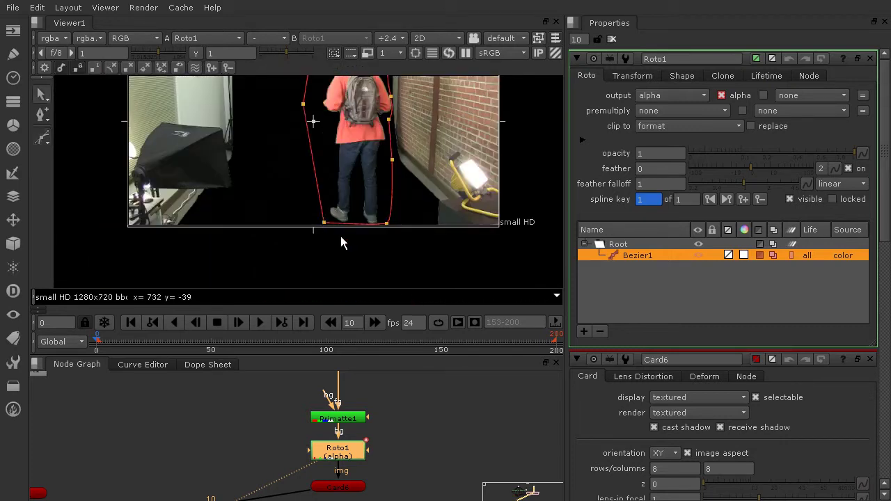
pyautogui.scroll(-1, 407, 180)
pyautogui.scroll(-1, 408, 180)
pyautogui.moveTo(408, 179); pyautogui.dragTo(410, 204, button='middle')
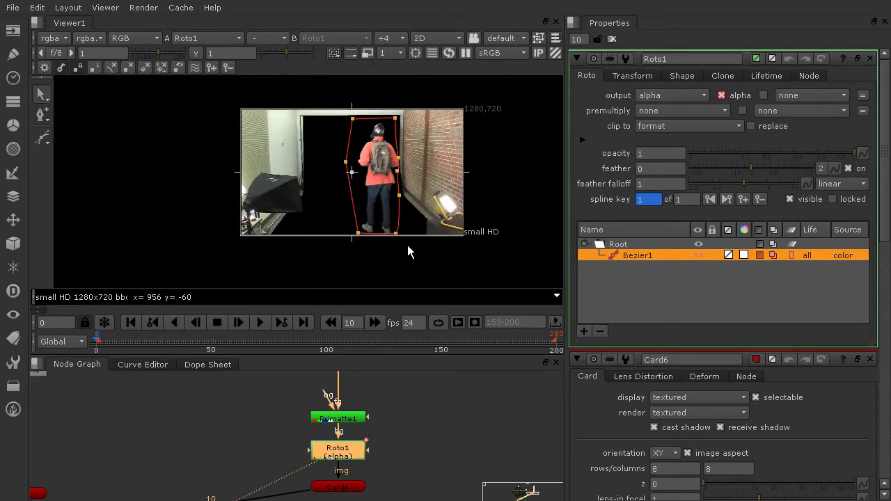
# Add a spline key for Bezier1 at frame 12, and at frame 32 shift its left-side points outward from the man
pyautogui.moveTo(98, 342); pyautogui.dragTo(125, 346)
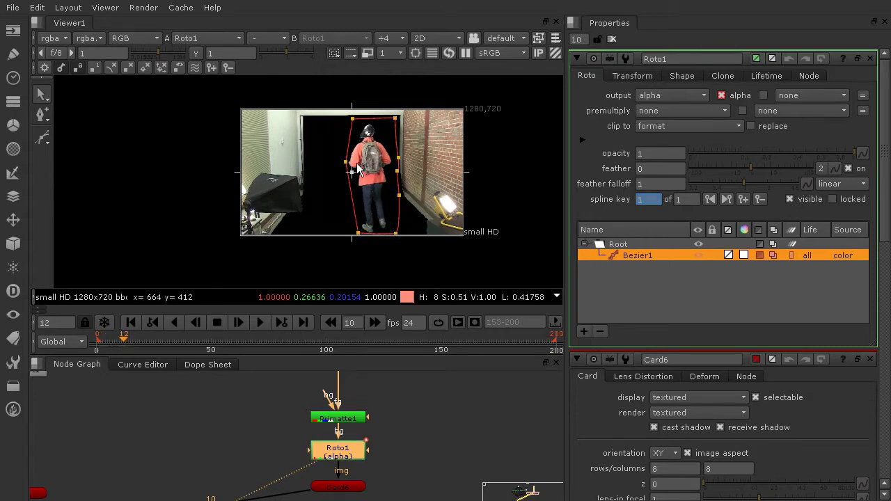
pyautogui.click(745, 200)
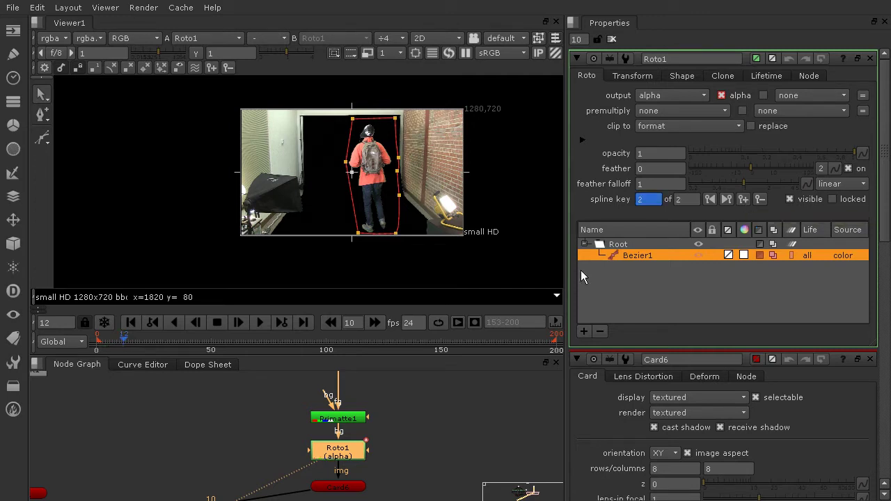
pyautogui.moveTo(137, 344); pyautogui.dragTo(171, 349)
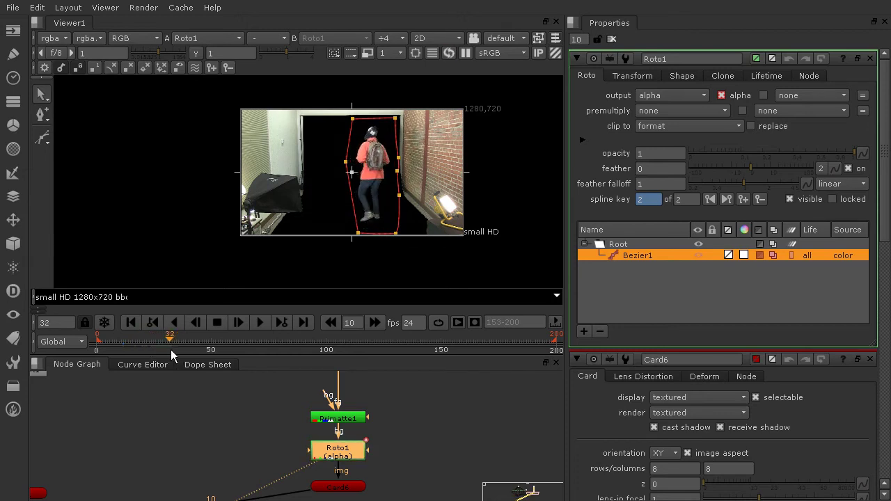
pyautogui.moveTo(323, 108); pyautogui.dragTo(372, 257)
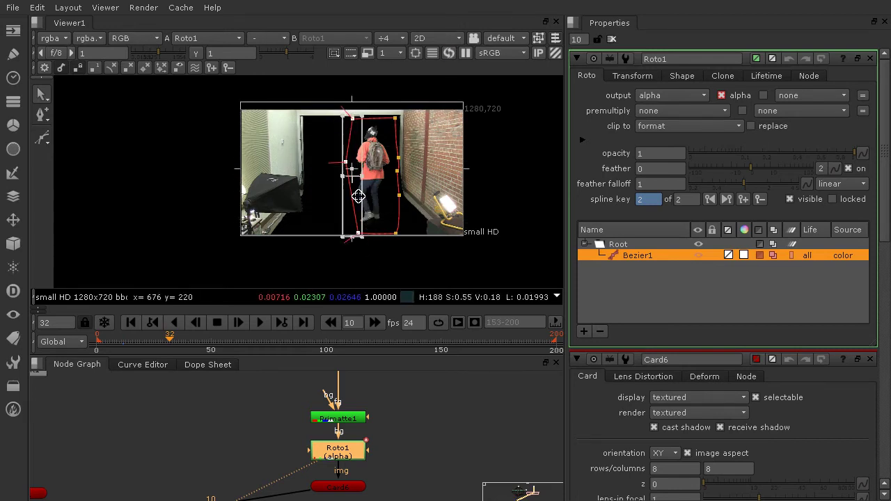
pyautogui.moveTo(358, 196); pyautogui.dragTo(349, 196)
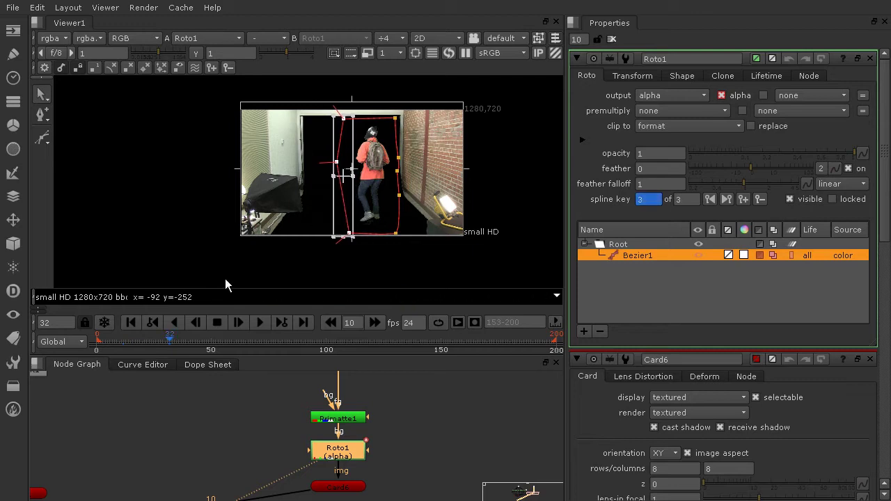
# At frame 49, move Bezier1's left-side points outward ahead of the man and its right-side points inward behind him
pyautogui.moveTo(172, 342)
pyautogui.mouseDown()
pyautogui.moveTo(121, 346)
pyautogui.moveTo(189, 356)
pyautogui.moveTo(178, 356)
pyautogui.mouseUp()
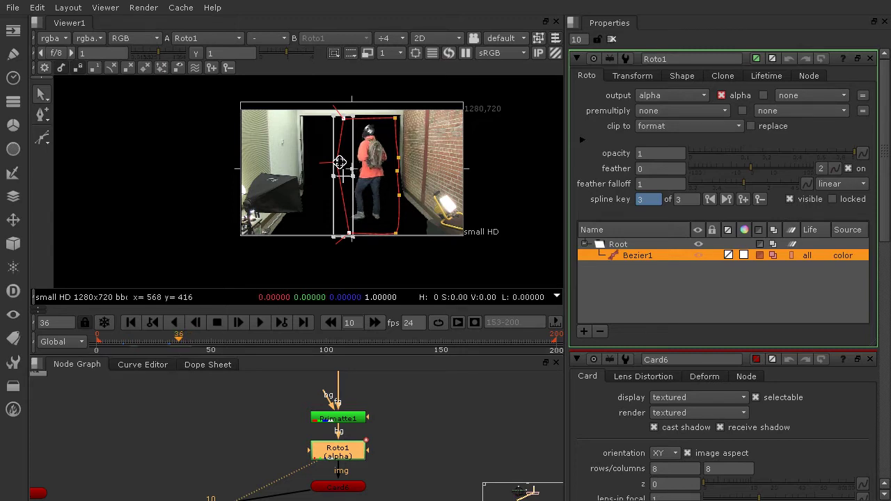
pyautogui.moveTo(180, 346); pyautogui.dragTo(208, 341)
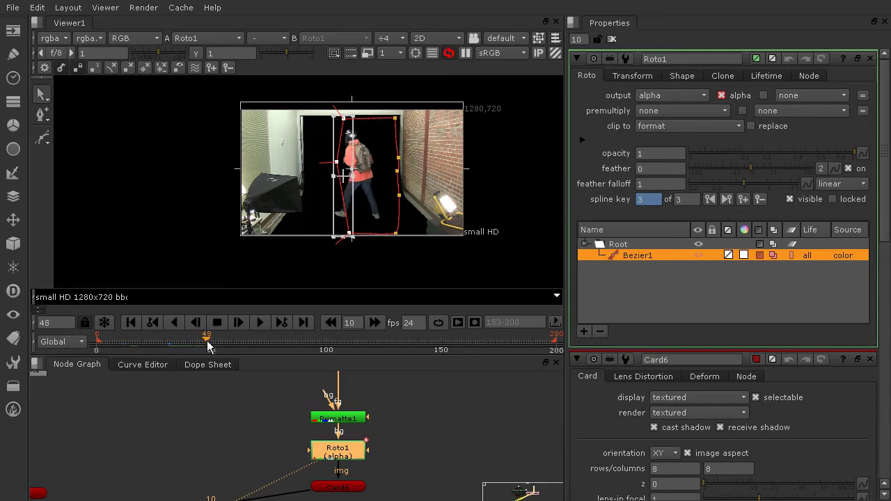
pyautogui.moveTo(333, 160); pyautogui.dragTo(310, 161)
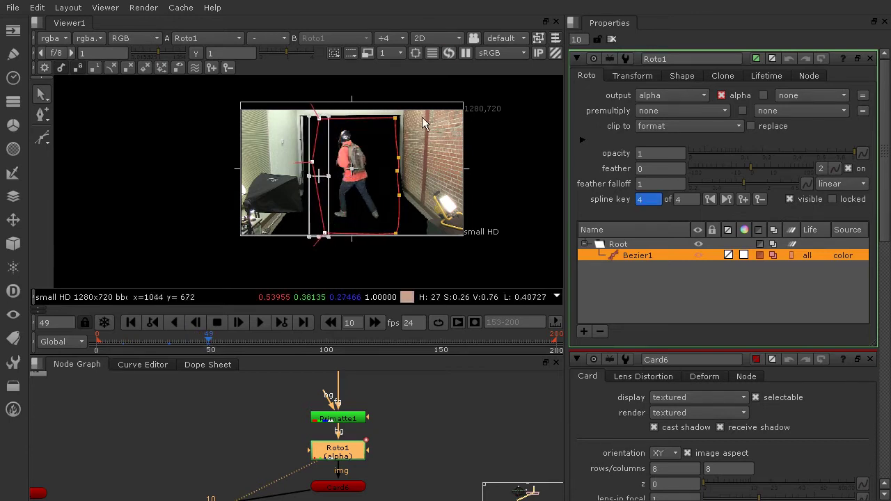
pyautogui.moveTo(417, 115); pyautogui.dragTo(379, 223)
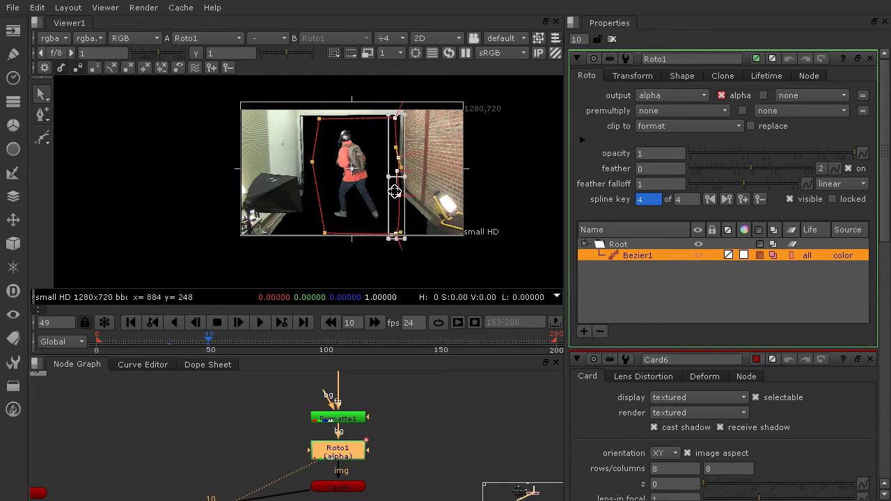
pyautogui.moveTo(395, 192); pyautogui.dragTo(385, 192)
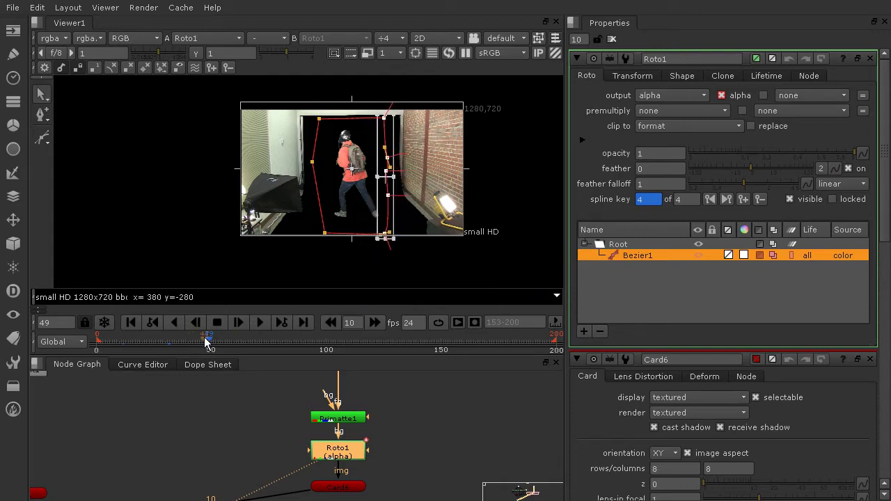
# At frame 88, move Bezier1's right-side points closer to the backpack and nudge the whole shape slightly left
pyautogui.moveTo(205, 340); pyautogui.dragTo(298, 348)
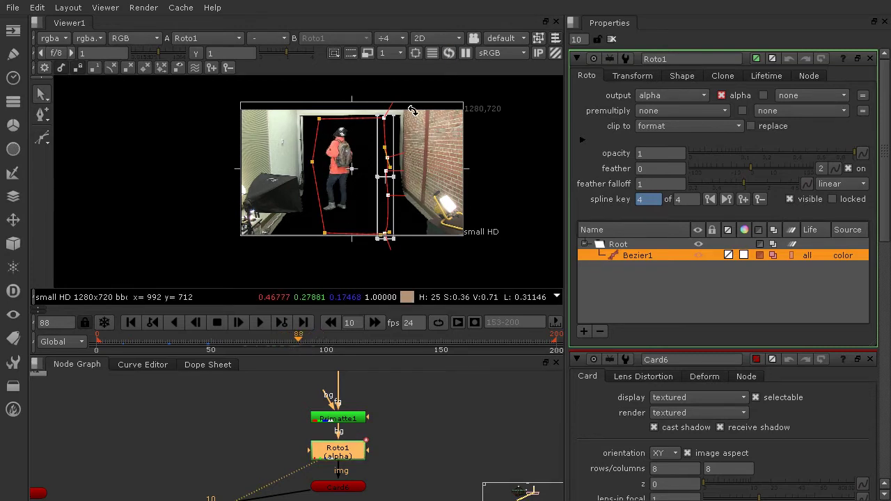
pyautogui.moveTo(412, 110); pyautogui.dragTo(365, 159)
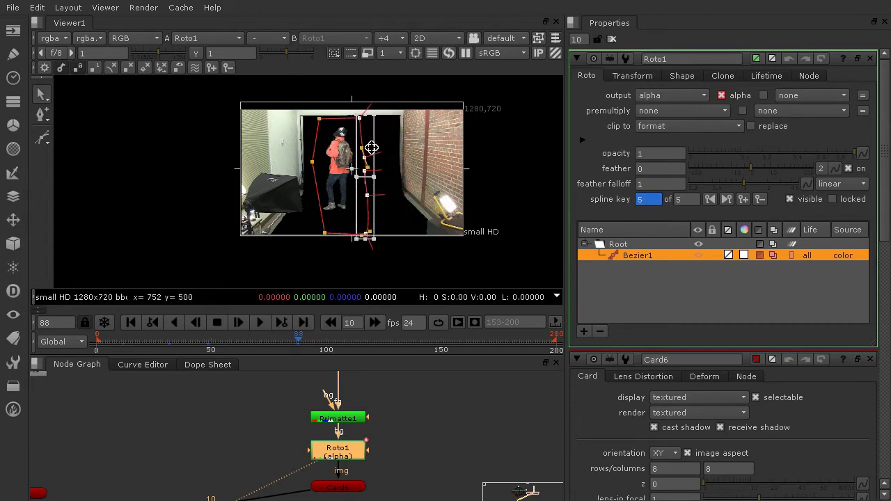
pyautogui.moveTo(395, 110); pyautogui.dragTo(268, 288)
pyautogui.moveTo(342, 176); pyautogui.dragTo(339, 176)
# Raise Bezier1's lower edge at frame 88 to just beneath the man's shoes
pyautogui.moveTo(288, 264); pyautogui.dragTo(433, 221)
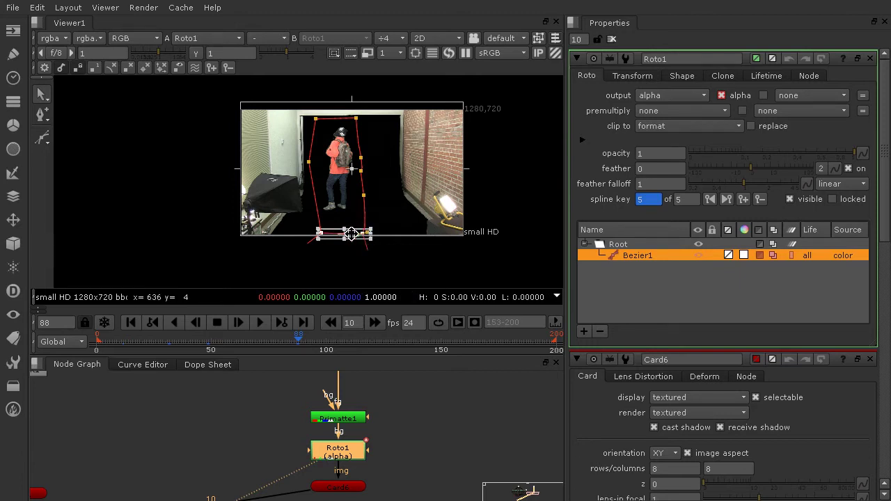
pyautogui.scroll(2, 356, 231)
pyautogui.moveTo(347, 208); pyautogui.dragTo(342, 206)
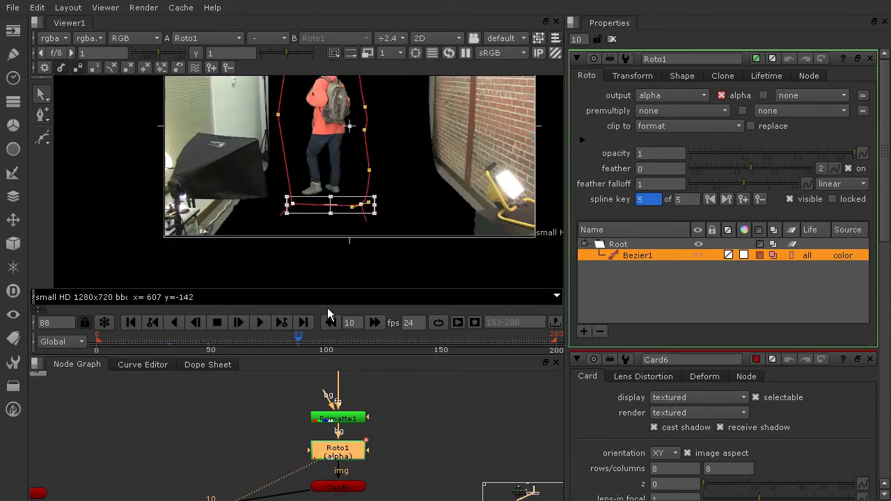
# Check the shape through the walk, and at frame 115 move Bezier1's middle left point outward from the man's arm
pyautogui.moveTo(184, 347); pyautogui.dragTo(220, 345)
pyautogui.scroll(-1, 300, 162)
pyautogui.moveTo(299, 163); pyautogui.dragTo(284, 209, button='middle')
pyautogui.moveTo(198, 341); pyautogui.dragTo(361, 361)
pyautogui.scroll(6, 265, 115)
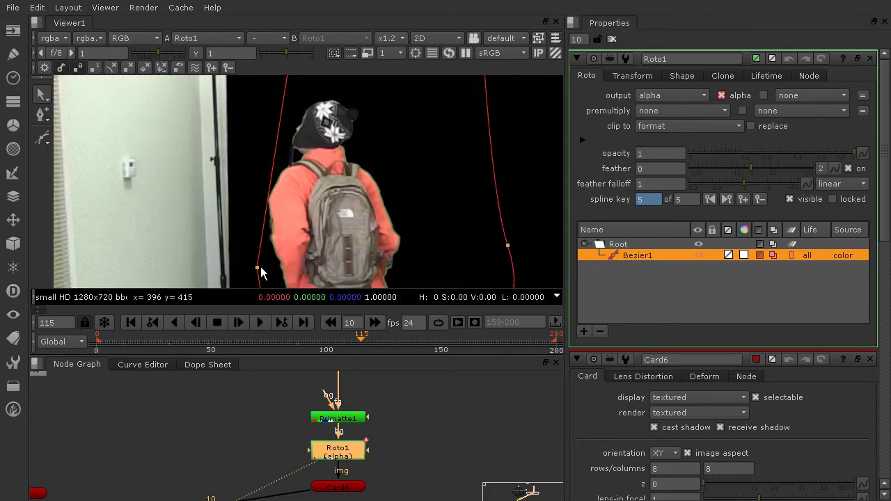
pyautogui.moveTo(257, 269); pyautogui.dragTo(238, 275)
pyautogui.scroll(-3, 364, 265)
pyautogui.scroll(-2, 364, 265)
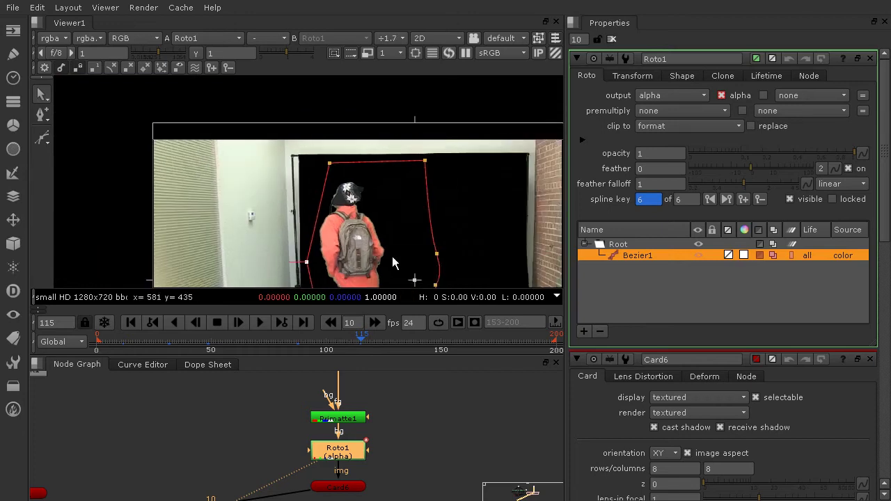
pyautogui.moveTo(392, 257); pyautogui.dragTo(339, 178, button='middle')
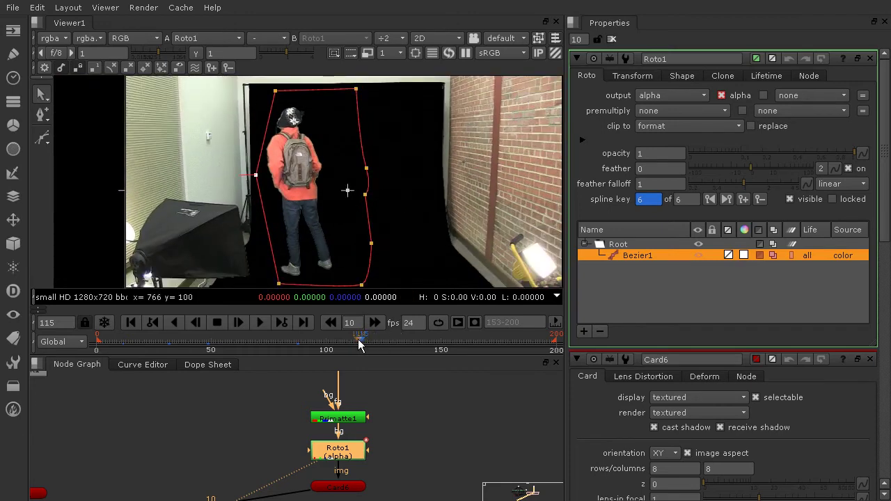
# Scrub through the animated shape to frame 99 and examine the card in the ScanlineRender1 output
pyautogui.moveTo(359, 344); pyautogui.dragTo(119, 321)
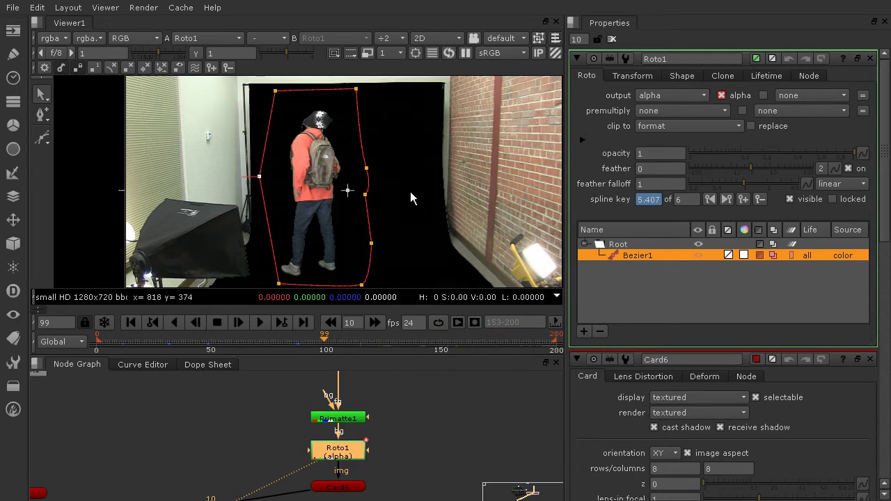
pyautogui.scroll(-2, 372, 451)
pyautogui.moveTo(385, 436); pyautogui.dragTo(532, 337, button='middle')
pyautogui.scroll(-2, 469, 388)
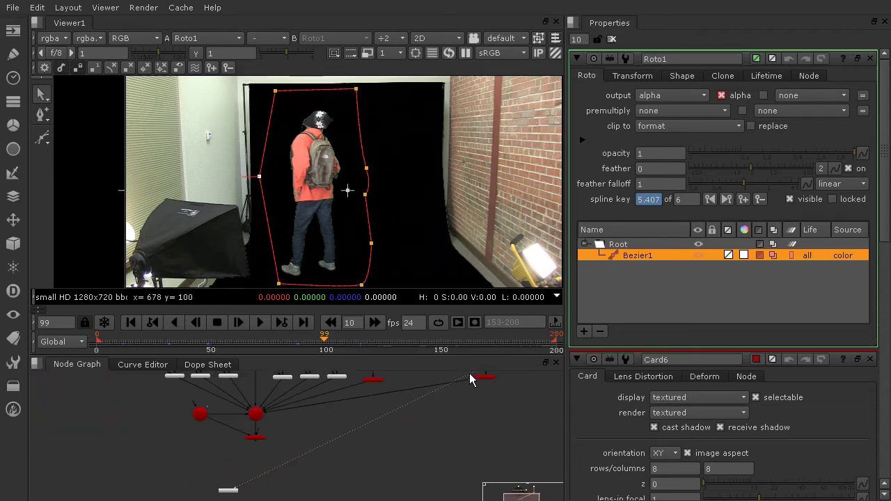
pyautogui.click(257, 437)
pyautogui.press('1')
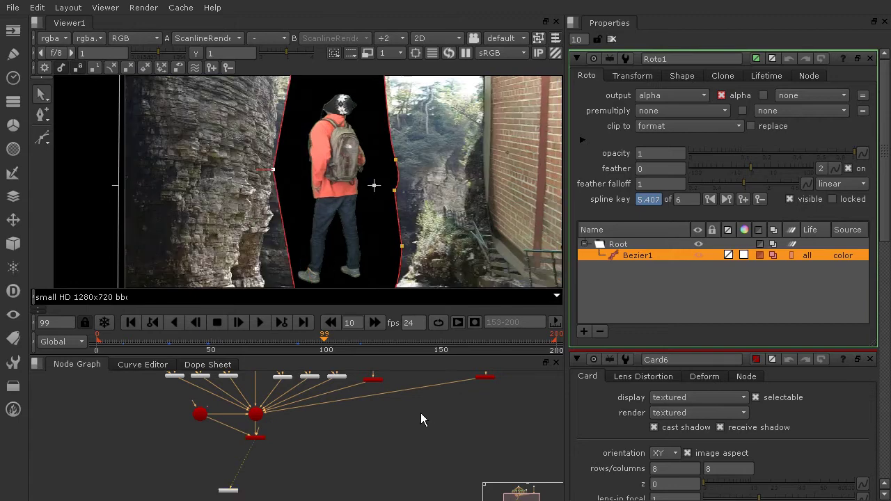
pyautogui.scroll(-3, 447, 183)
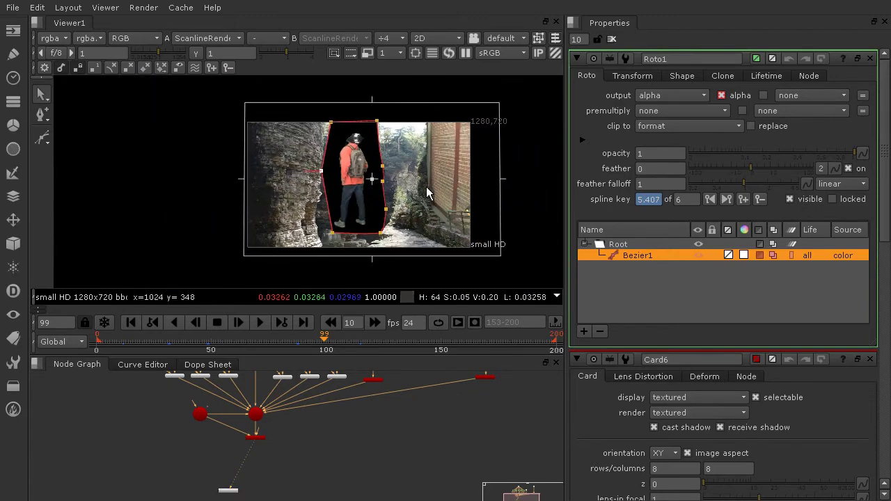
# Show the Roto1 output in the viewer and display only its alpha channel
pyautogui.scroll(1, 435, 187)
pyautogui.scroll(1, 436, 186)
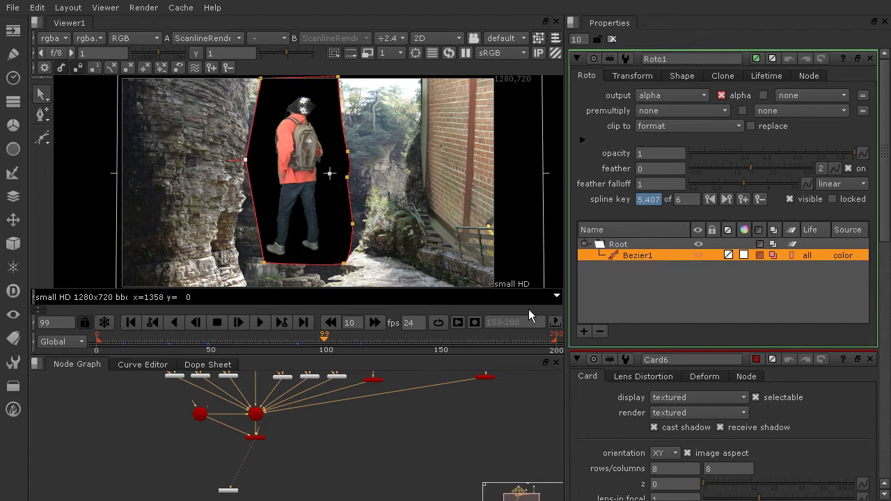
pyautogui.moveTo(433, 181); pyautogui.dragTo(422, 185, button='middle')
pyautogui.scroll(-1, 427, 340)
pyautogui.moveTo(459, 404); pyautogui.dragTo(377, 434, button='middle')
pyautogui.scroll(4, 408, 393)
pyautogui.scroll(-3, 410, 412)
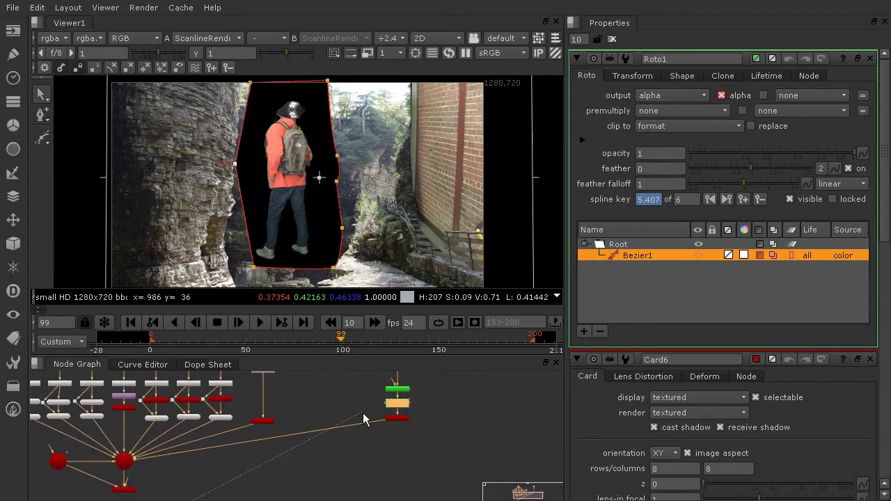
pyautogui.press('1')
pyautogui.click(130, 39)
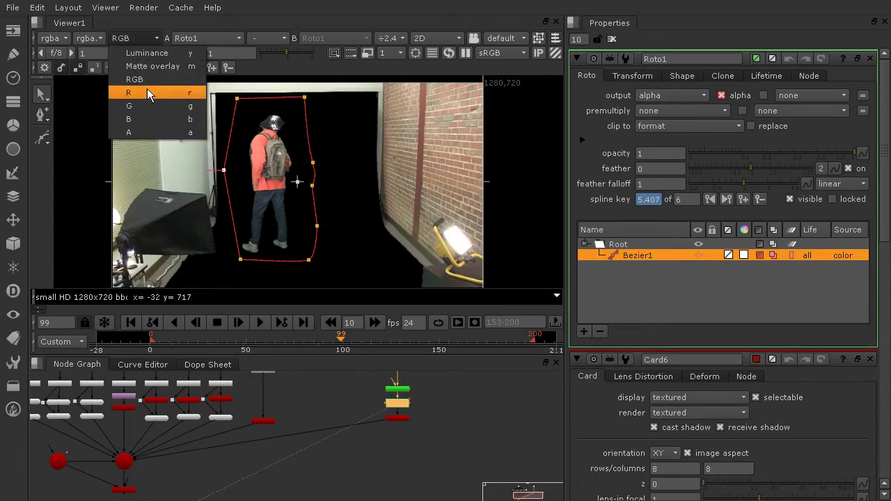
pyautogui.click(149, 133)
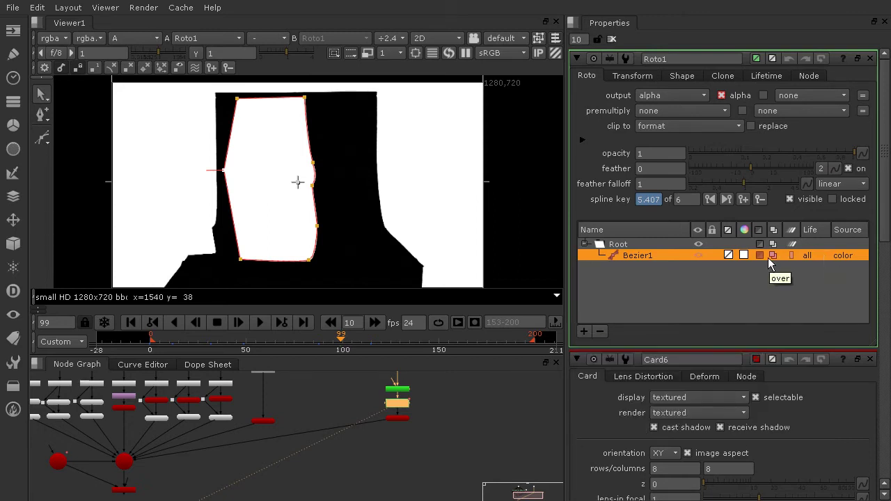
# Set the alpha value of Bezier1's colour to 0 and invert the shape
pyautogui.click(745, 258)
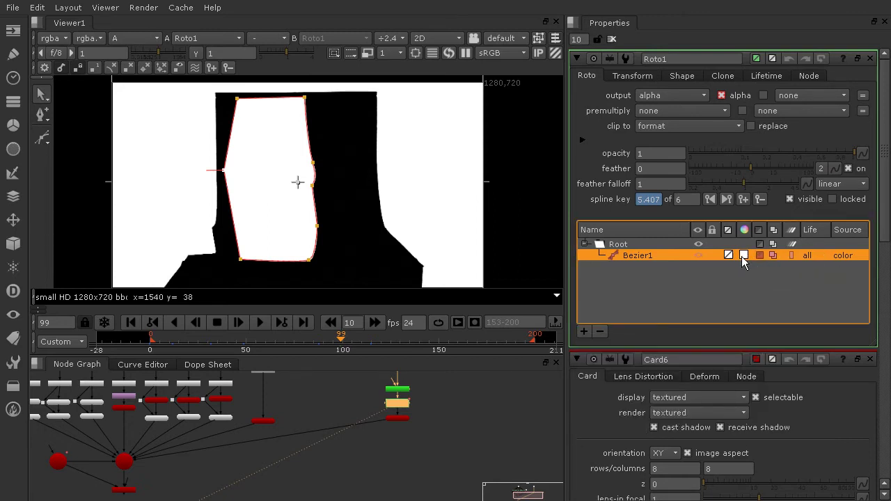
pyautogui.click(744, 257)
pyautogui.moveTo(824, 118); pyautogui.dragTo(827, 182)
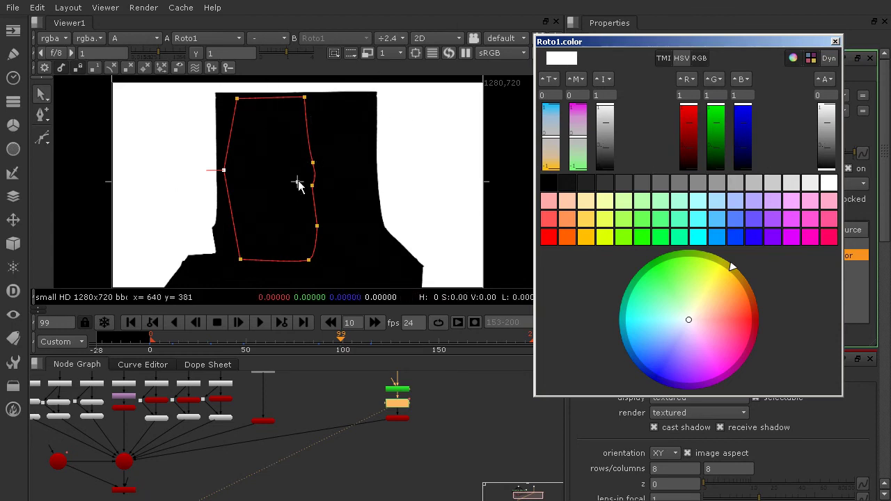
pyautogui.click(836, 42)
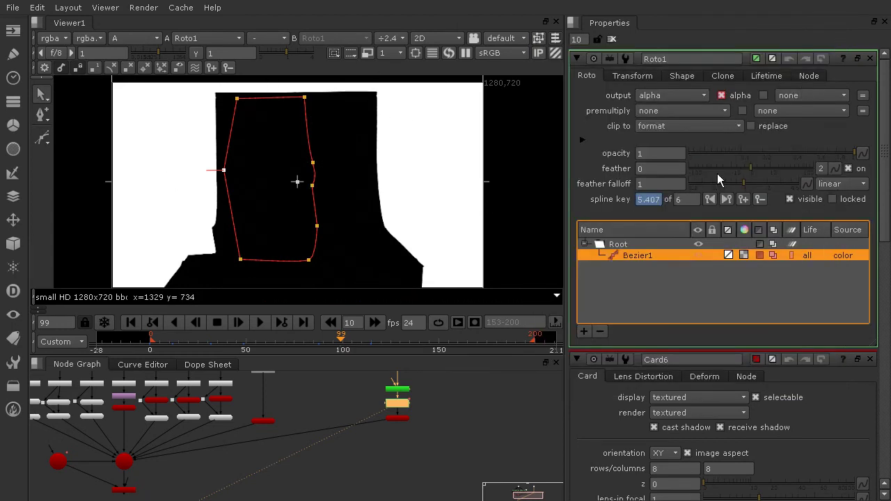
pyautogui.click(759, 255)
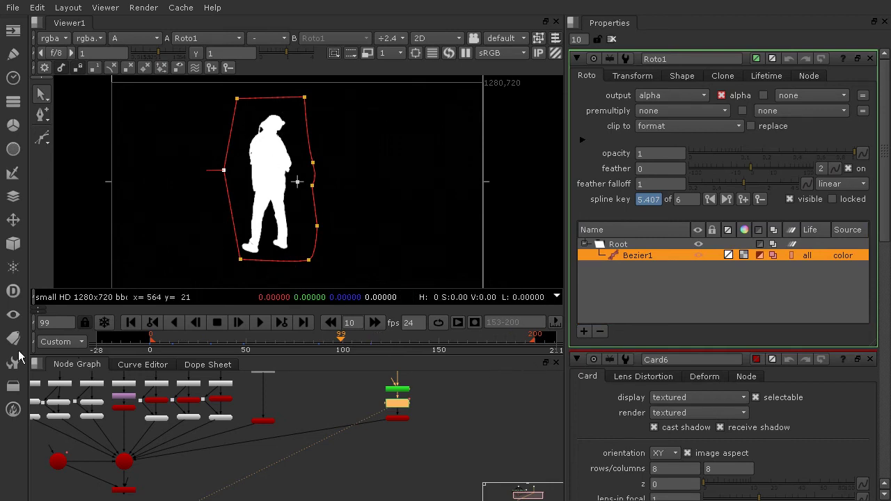
# Switch the timeline range to Input and scrub through the alpha matte to frame 52, examining the shape's right edge
pyautogui.click(46, 341)
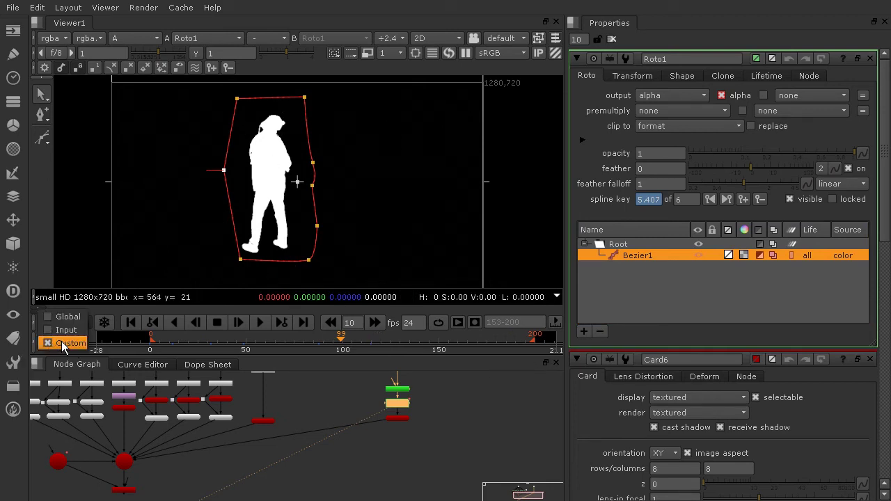
pyautogui.click(65, 333)
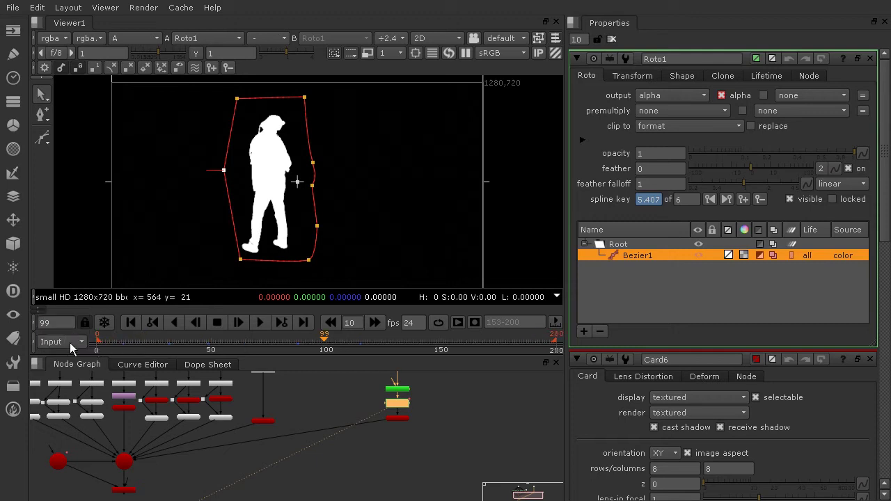
pyautogui.moveTo(394, 344); pyautogui.dragTo(496, 370)
pyautogui.moveTo(357, 375); pyautogui.dragTo(239, 335)
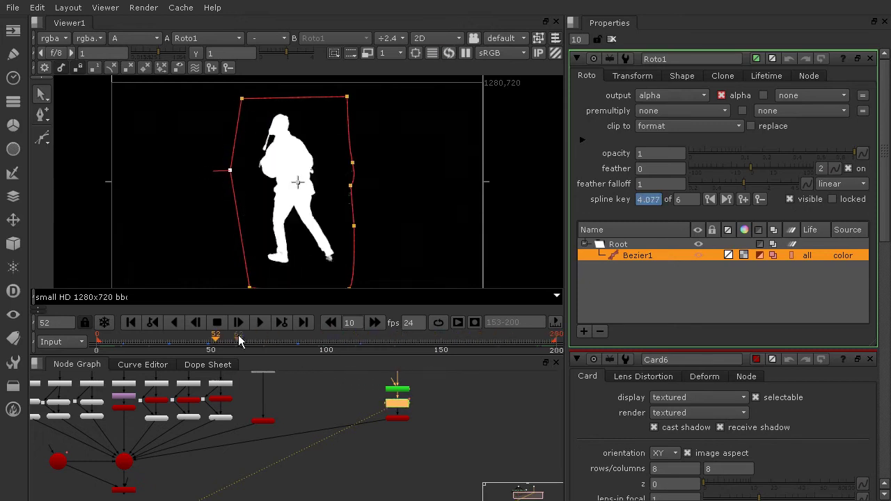
pyautogui.scroll(4, 357, 201)
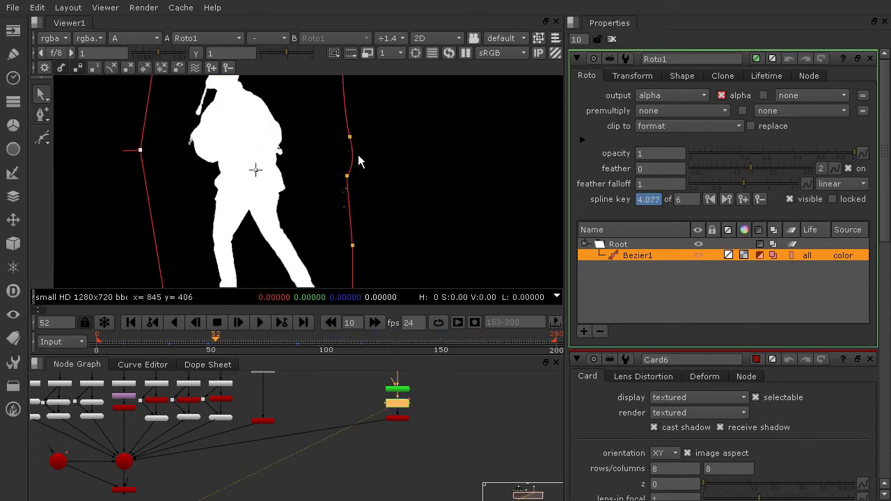
# At frame 49, move Bezier1's three middle right-side points closer to the man and check the matte on to frame 138
pyautogui.click(208, 351)
pyautogui.scroll(-2, 339, 232)
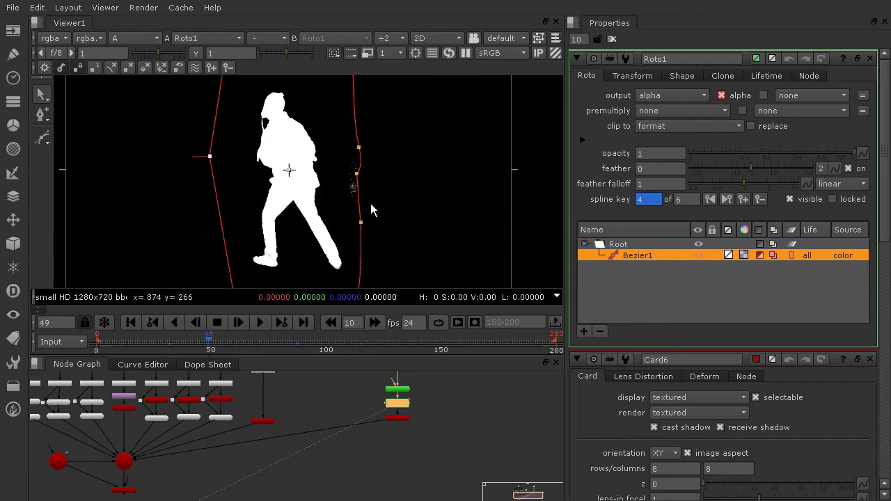
pyautogui.moveTo(381, 121); pyautogui.dragTo(336, 227)
pyautogui.moveTo(386, 95); pyautogui.dragTo(372, 91)
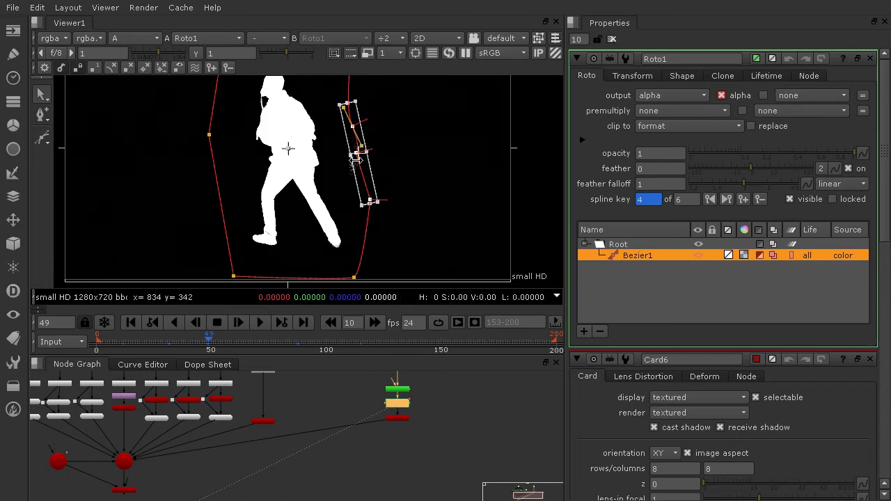
pyautogui.moveTo(364, 173); pyautogui.dragTo(345, 173)
pyautogui.click(446, 228)
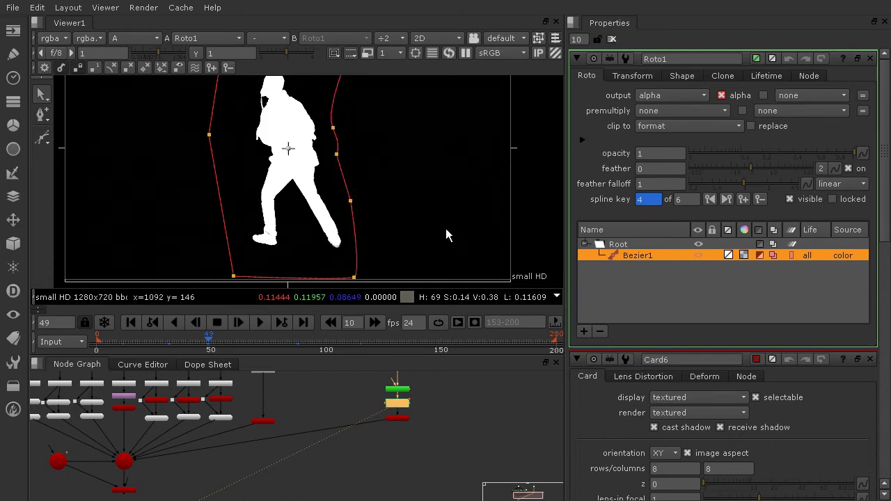
pyautogui.moveTo(182, 346); pyautogui.dragTo(414, 377)
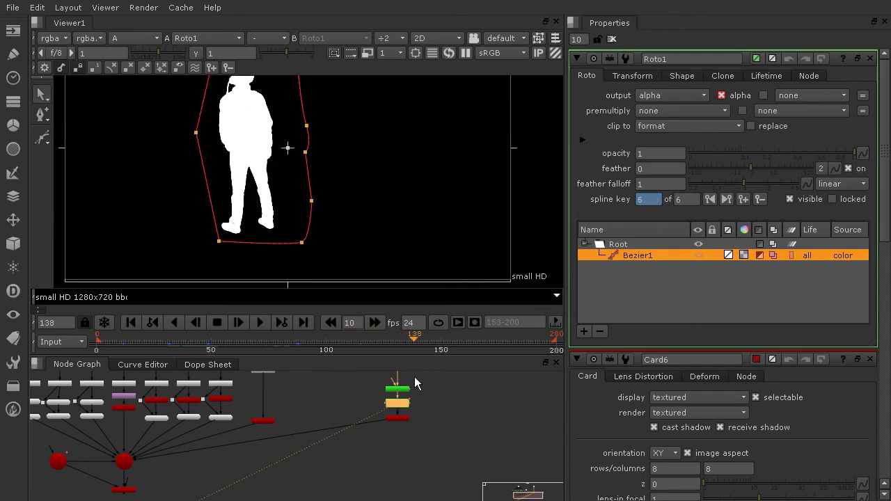
pyautogui.scroll(-3, 410, 161)
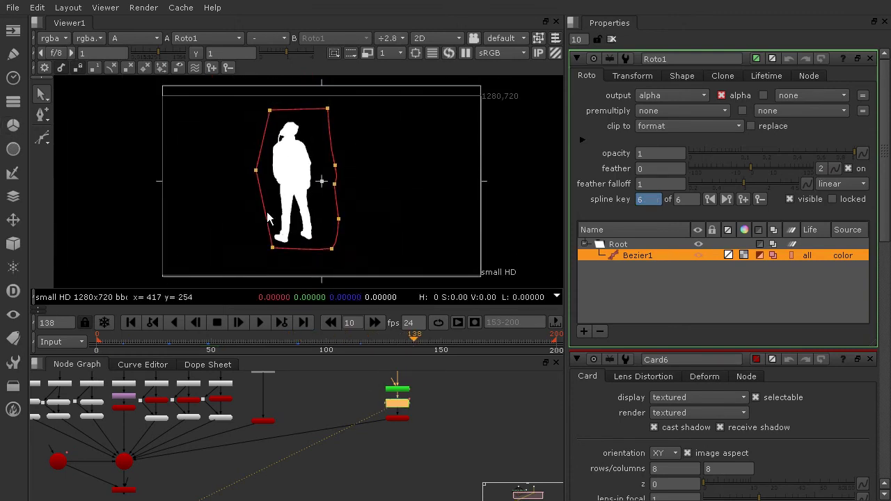
# Show the ScanlineRender1 output in the 3D view and examine the man's card among the canyon geometry from the side
pyautogui.scroll(-1, 283, 440)
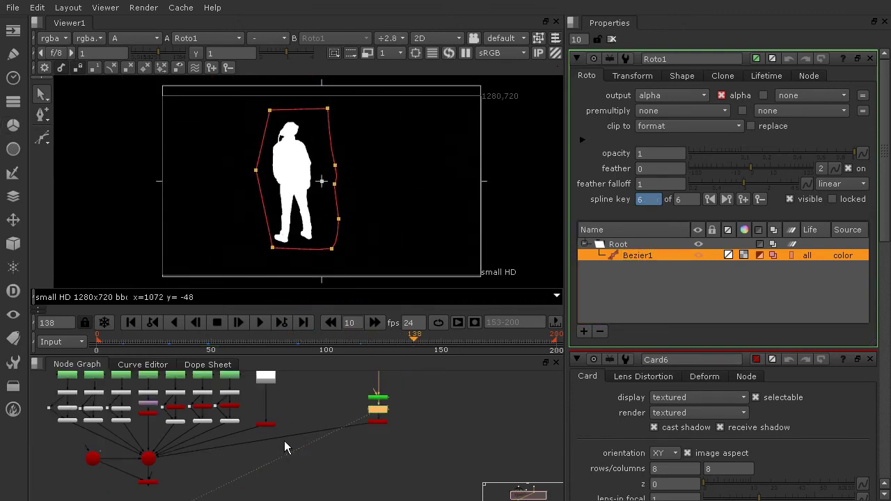
pyautogui.moveTo(284, 441); pyautogui.dragTo(321, 409, button='middle')
pyautogui.click(178, 451)
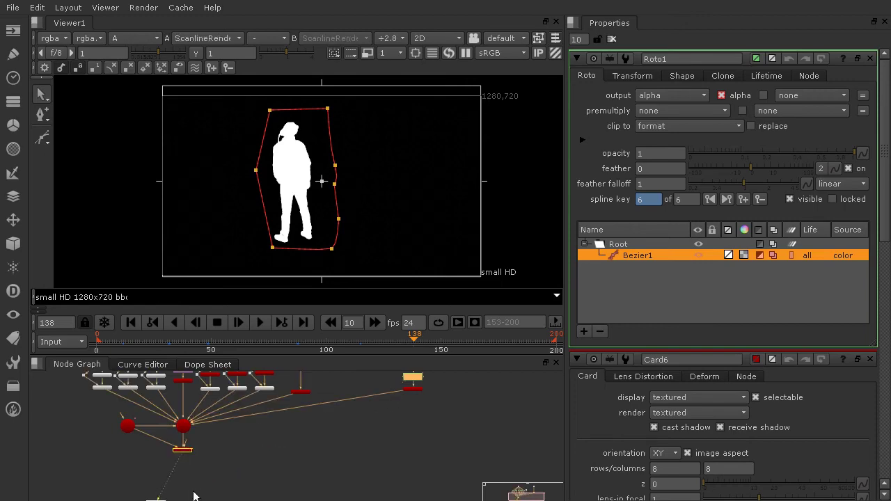
pyautogui.press('1')
pyautogui.click(429, 37)
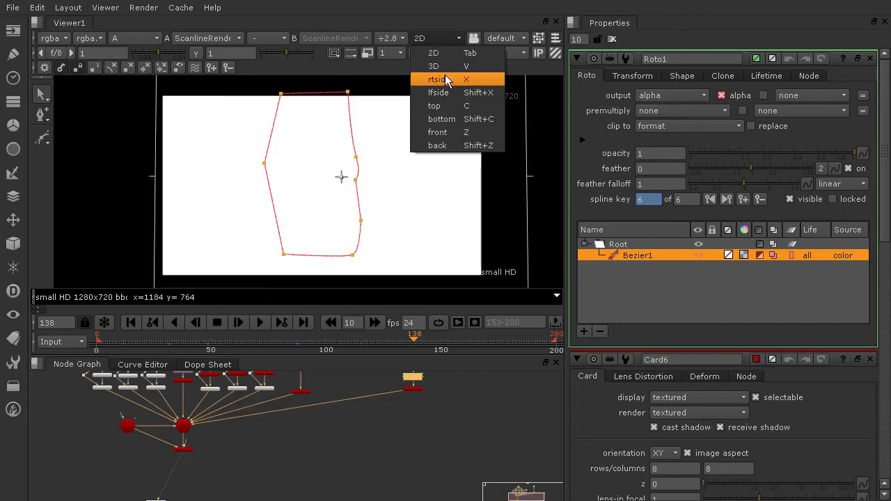
pyautogui.click(445, 74)
pyautogui.keyDown('ctrl'); pyautogui.moveTo(374, 180); pyautogui.dragTo(339, 188); pyautogui.keyUp('ctrl')
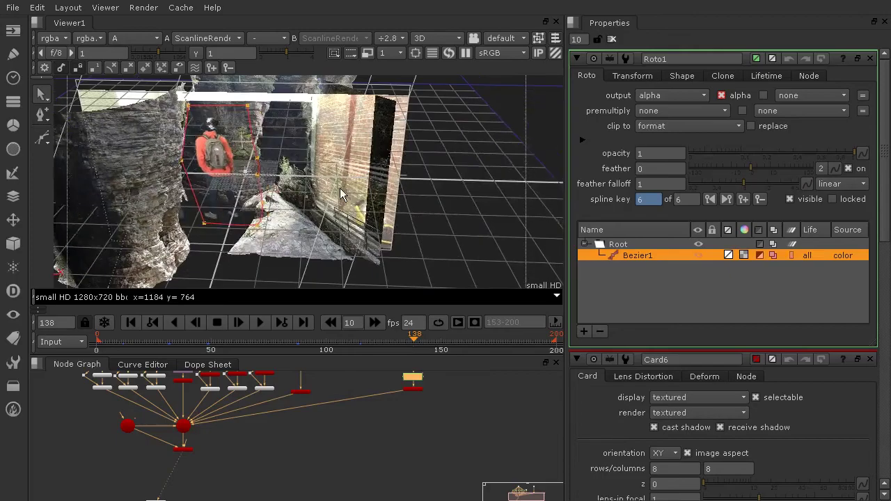
pyautogui.keyDown('ctrl'); pyautogui.moveTo(432, 195); pyautogui.dragTo(289, 198); pyautogui.keyUp('ctrl')
pyautogui.scroll(3, 331, 172)
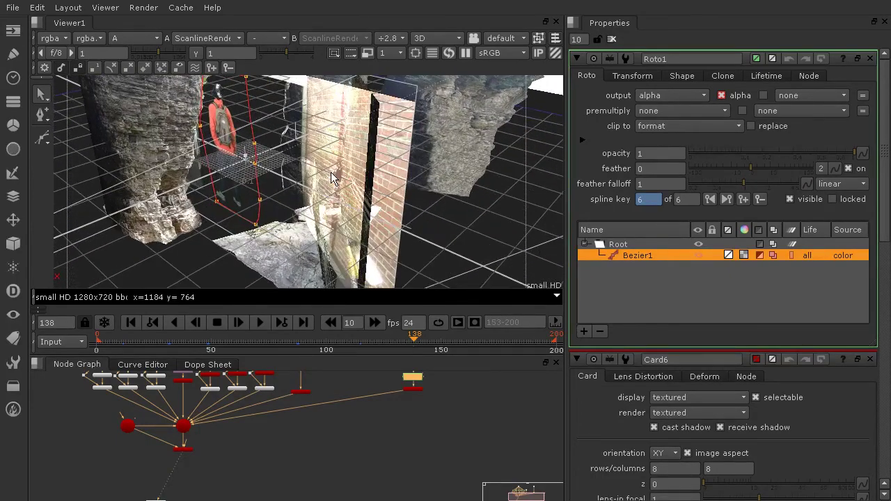
pyautogui.scroll(3, 435, 409)
# Compare the other card branches and move the Primatte and Roto1 nodes up together to make room above their card
pyautogui.moveTo(421, 412); pyautogui.dragTo(418, 470, button='middle')
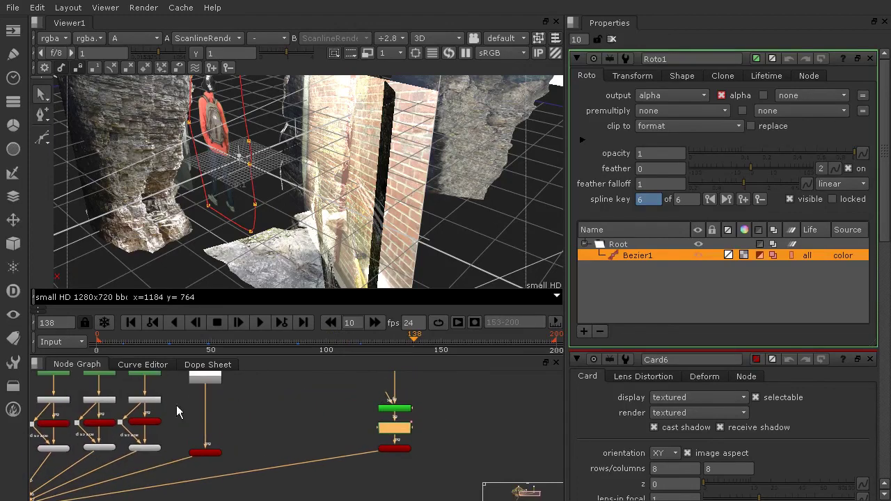
pyautogui.moveTo(176, 406); pyautogui.dragTo(239, 457, button='middle')
pyautogui.scroll(3, 216, 440)
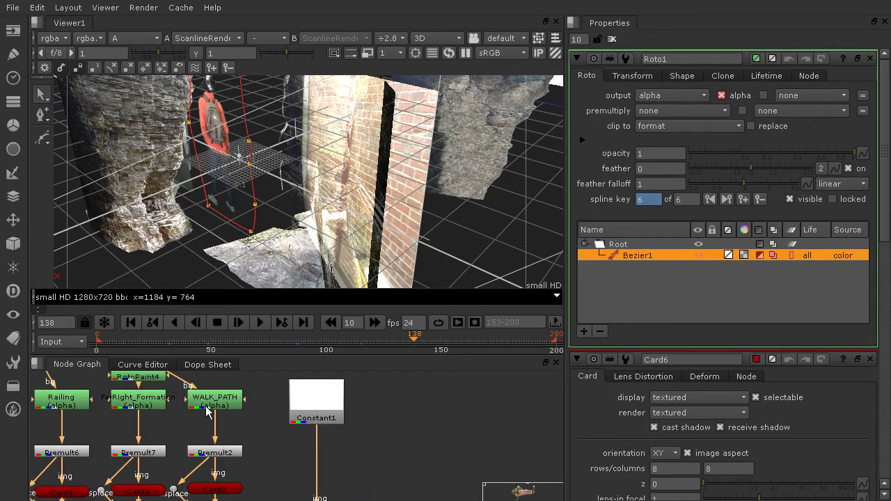
pyautogui.scroll(3, 221, 452)
pyautogui.scroll(-5, 230, 449)
pyautogui.moveTo(470, 444); pyautogui.dragTo(369, 416, button='middle')
pyautogui.moveTo(419, 414); pyautogui.dragTo(328, 465)
pyautogui.moveTo(382, 450); pyautogui.dragTo(390, 417)
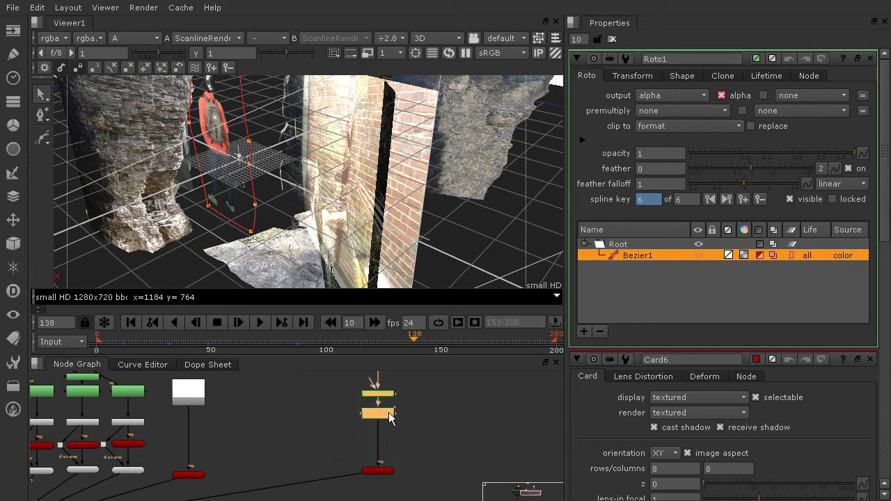
# Insert a Premult node between Roto1 and its card, and check the card against the canyon in the 3D view
pyautogui.click(379, 422)
pyautogui.click(379, 418)
pyautogui.press('Tab')
pyautogui.write('pr')
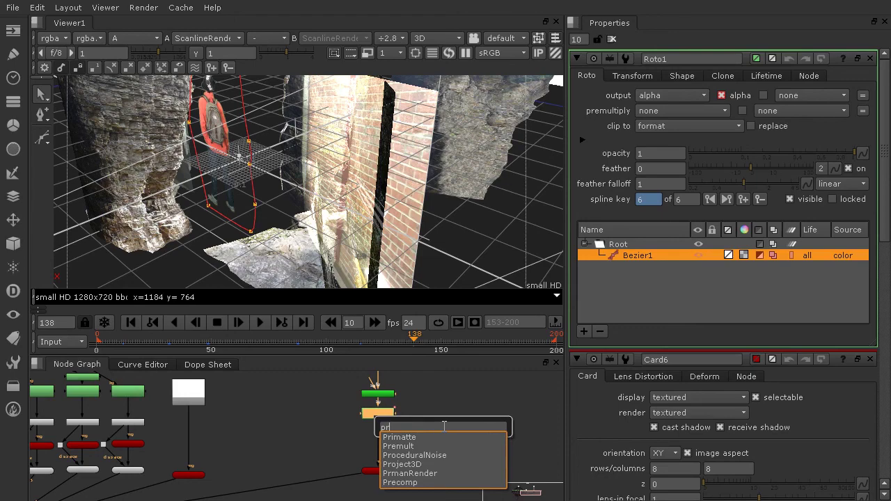
pyautogui.click(406, 449)
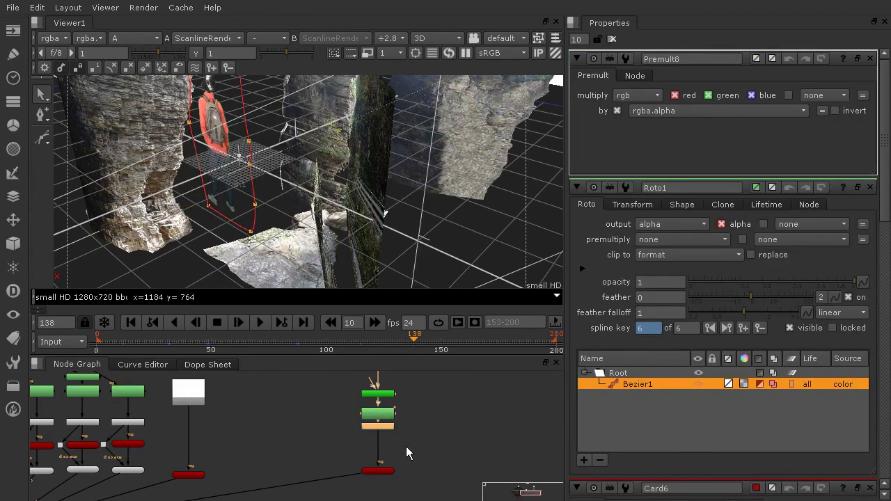
pyautogui.scroll(2, 321, 166)
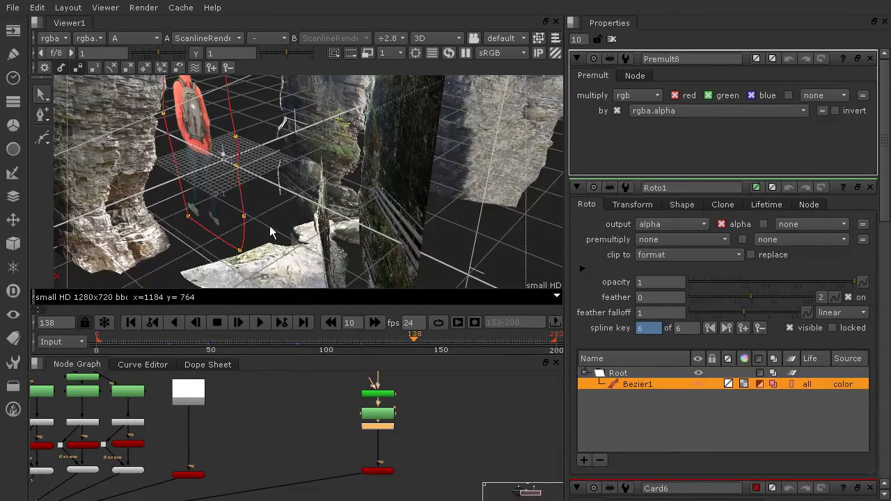
pyautogui.keyDown('alt'); pyautogui.moveTo(271, 232); pyautogui.dragTo(363, 178, button='right'); pyautogui.keyUp('alt')
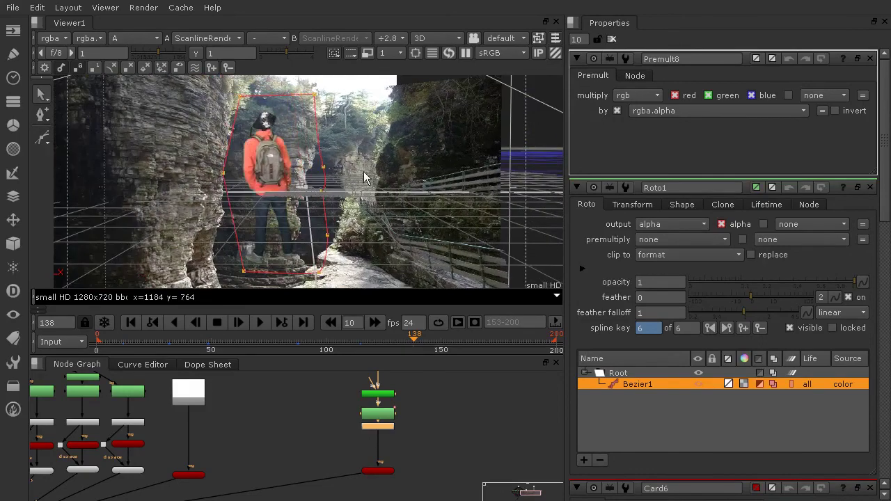